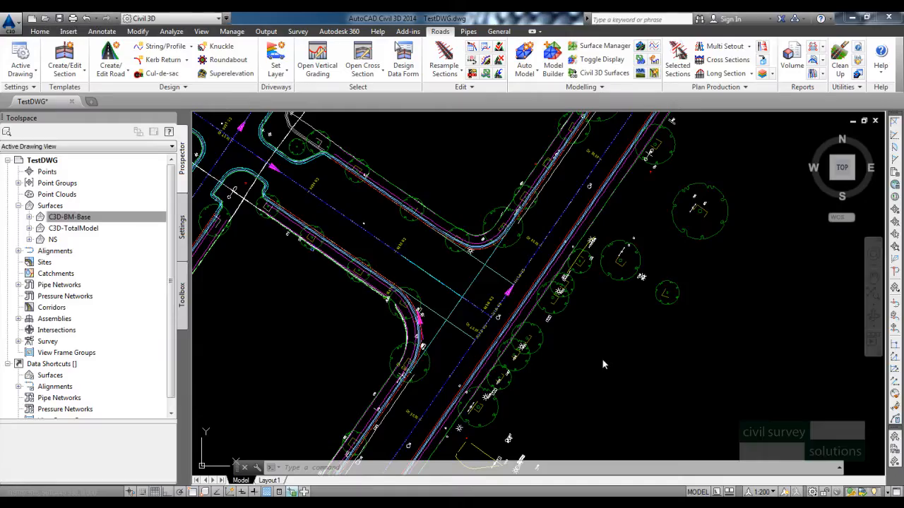
Examine the intersection of Alba Road and Humble Road, including its kerb returns and the strings crossing the road centrelines.
{"action": "scroll", "coordinate": [551, 332], "scroll_direction": "up", "scroll_amount": 2}
{"action": "middle_click_drag", "start_coordinate": [610, 249], "coordinate": [505, 285]}
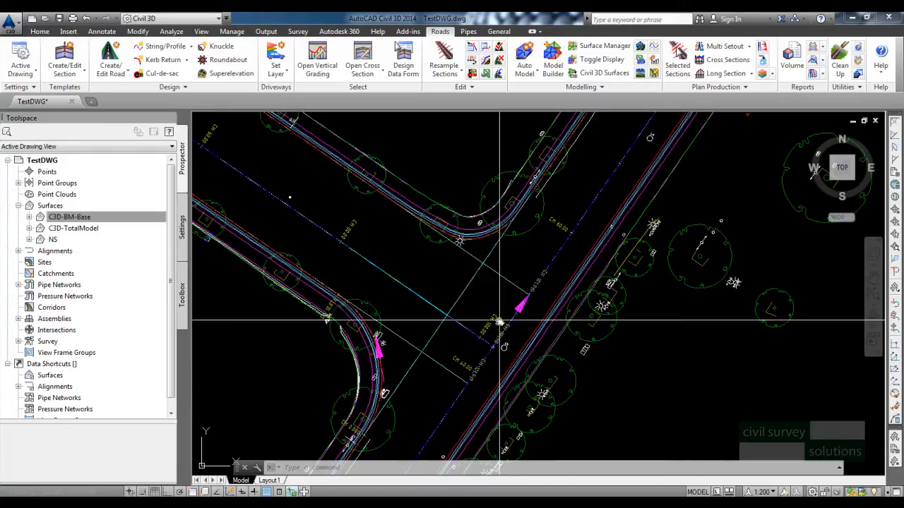
{"action": "scroll", "coordinate": [473, 303], "scroll_direction": "up", "scroll_amount": 3}
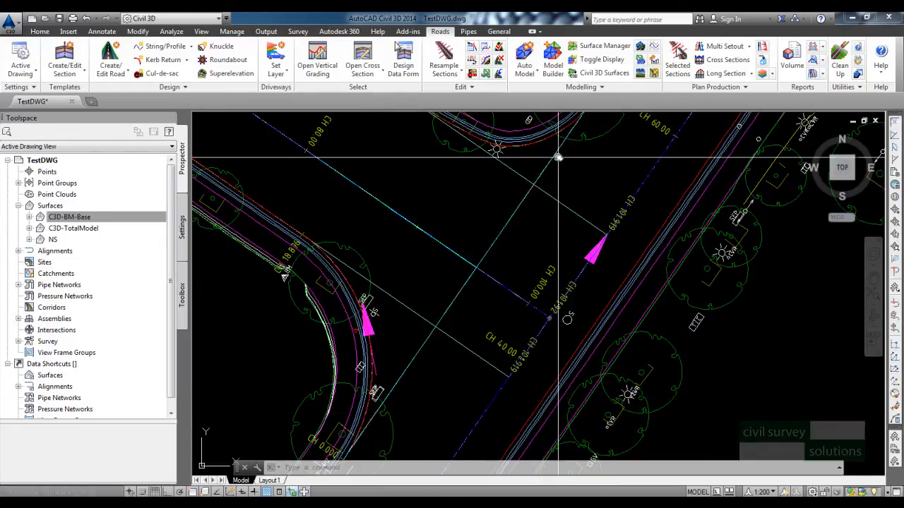
{"action": "middle_click_drag", "start_coordinate": [558, 159], "coordinate": [541, 187]}
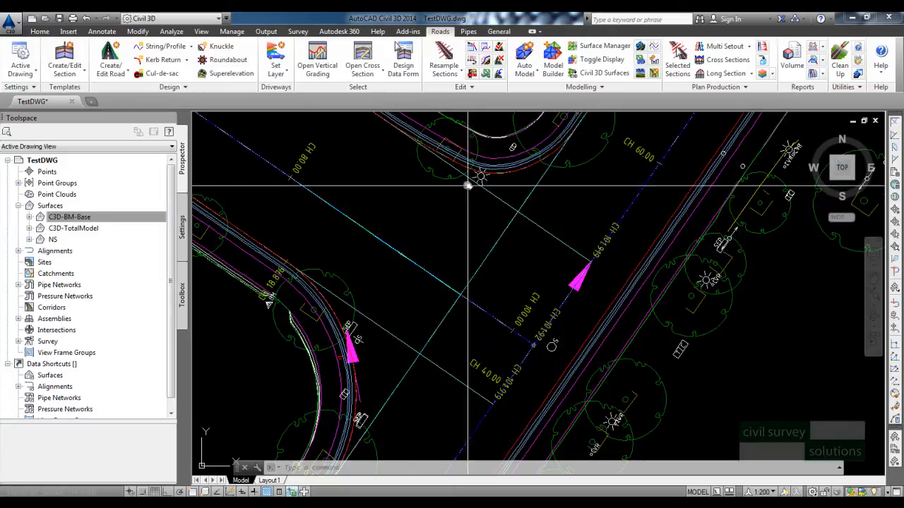
{"action": "middle_click_drag", "start_coordinate": [418, 190], "coordinate": [423, 224]}
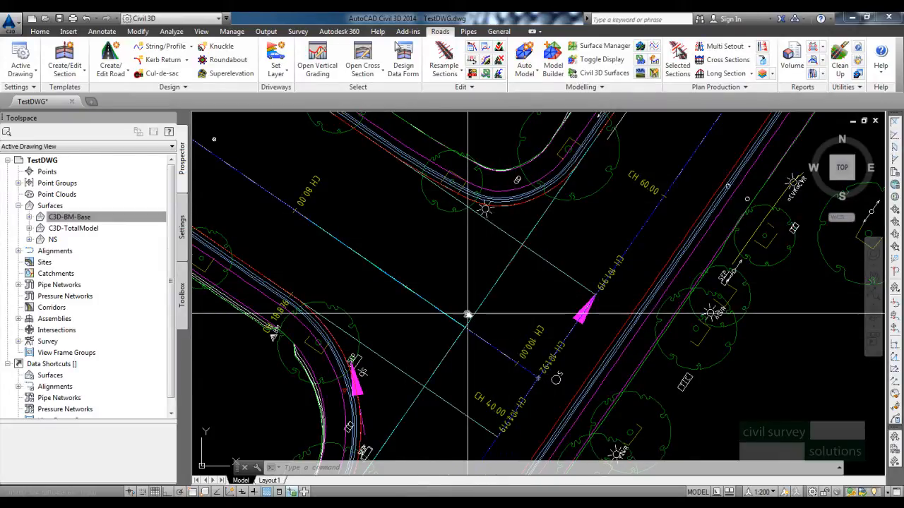
{"action": "mouse_move", "coordinate": [468, 313]}
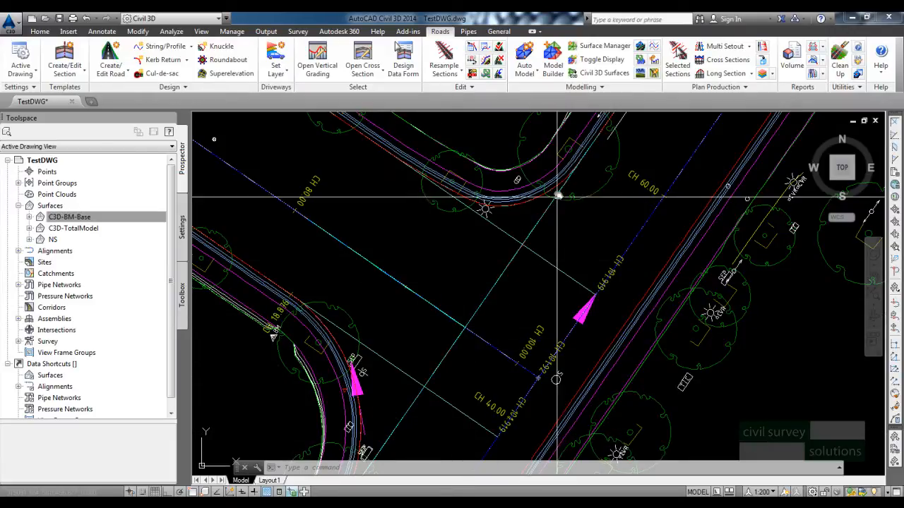
{"action": "mouse_move", "coordinate": [555, 191]}
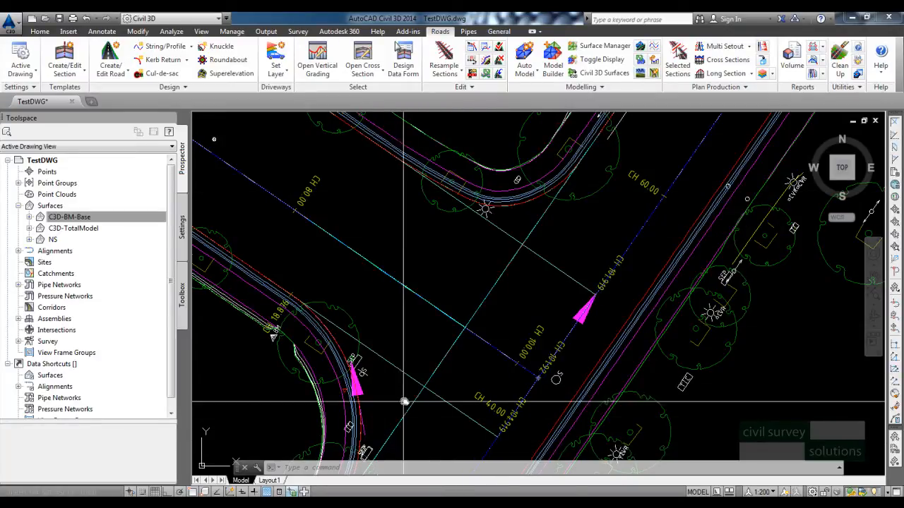
{"action": "mouse_move", "coordinate": [551, 212]}
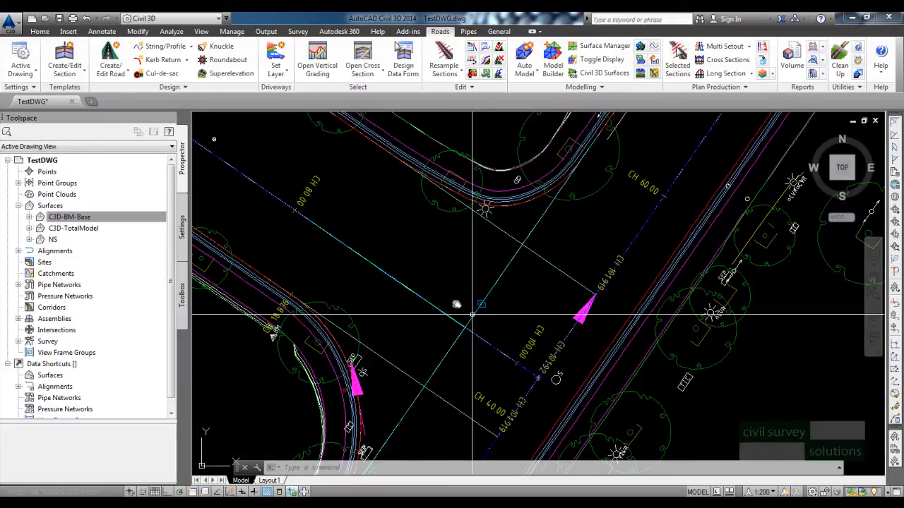
{"action": "mouse_move", "coordinate": [398, 266]}
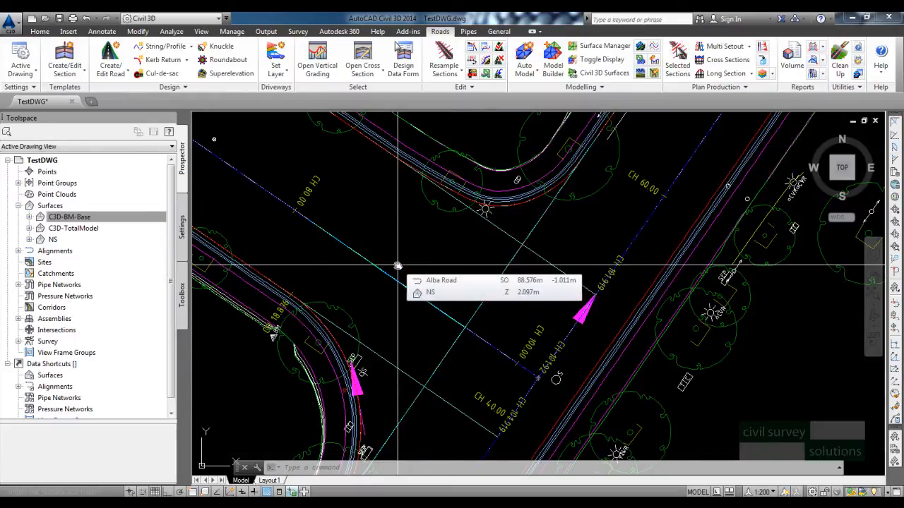
{"action": "middle_click_drag", "start_coordinate": [398, 250], "coordinate": [504, 206]}
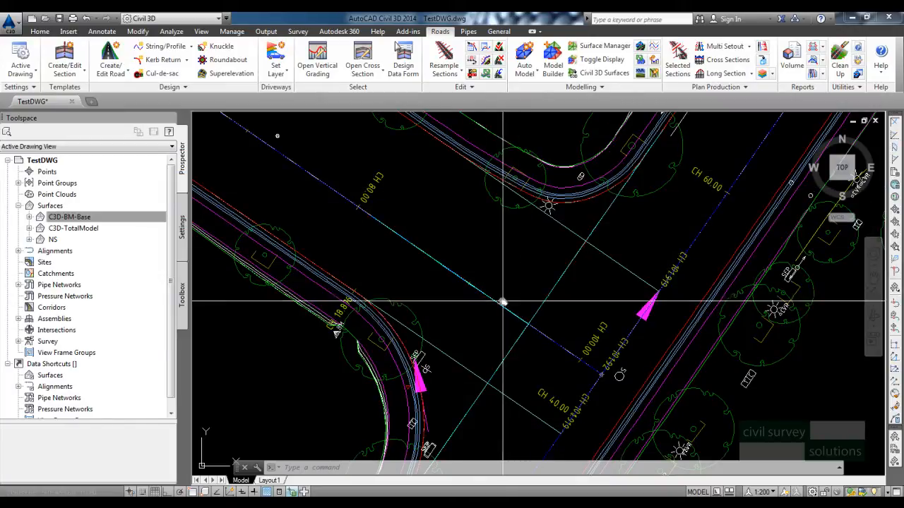
{"action": "middle_click_drag", "start_coordinate": [525, 287], "coordinate": [554, 336]}
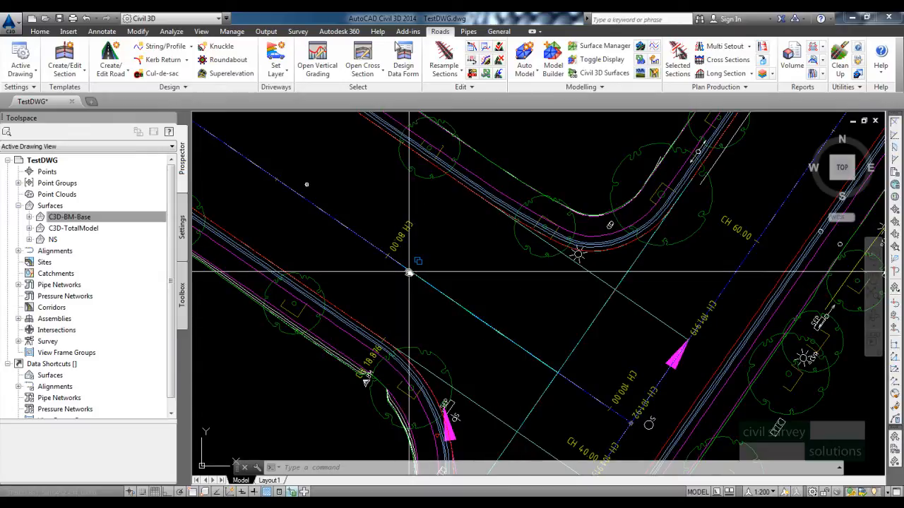
{"action": "mouse_move", "coordinate": [409, 273]}
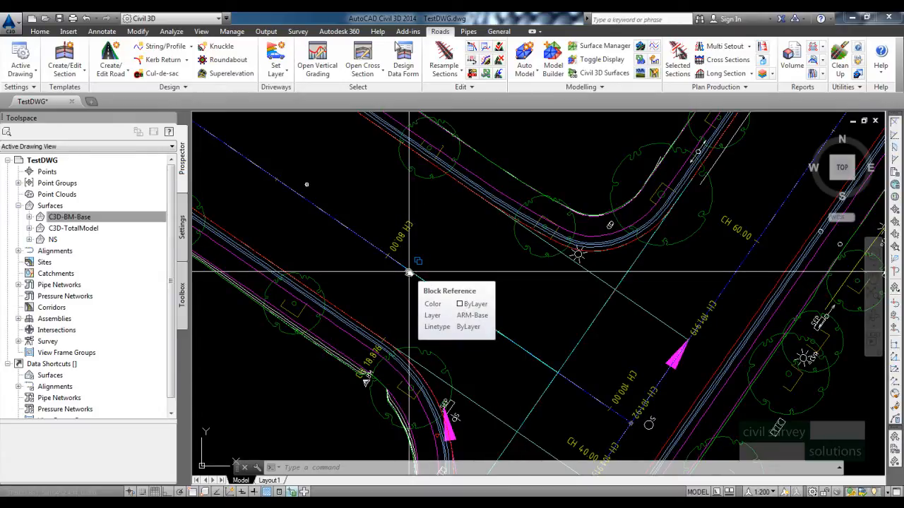
{"action": "middle_click_drag", "start_coordinate": [439, 295], "coordinate": [393, 236]}
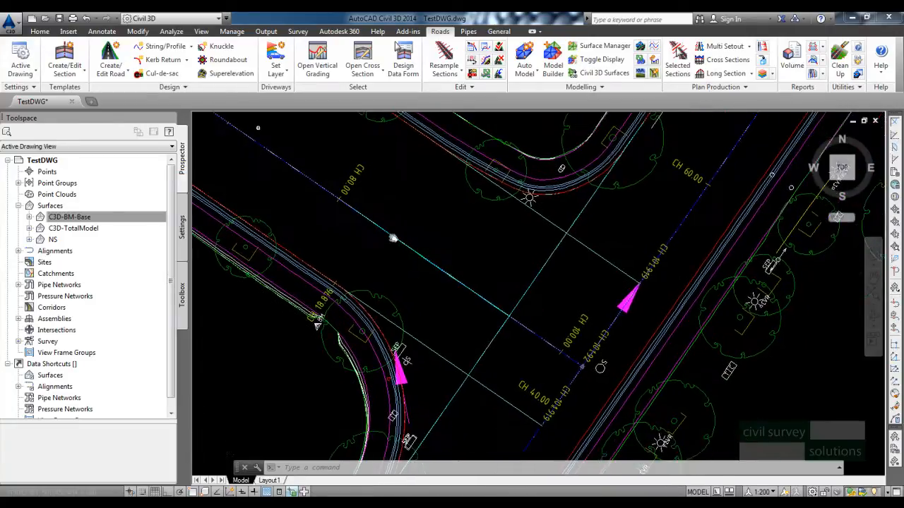
Open the Base model in Model Builder and bring up its object editing tools.
{"action": "left_click", "coordinate": [554, 70]}
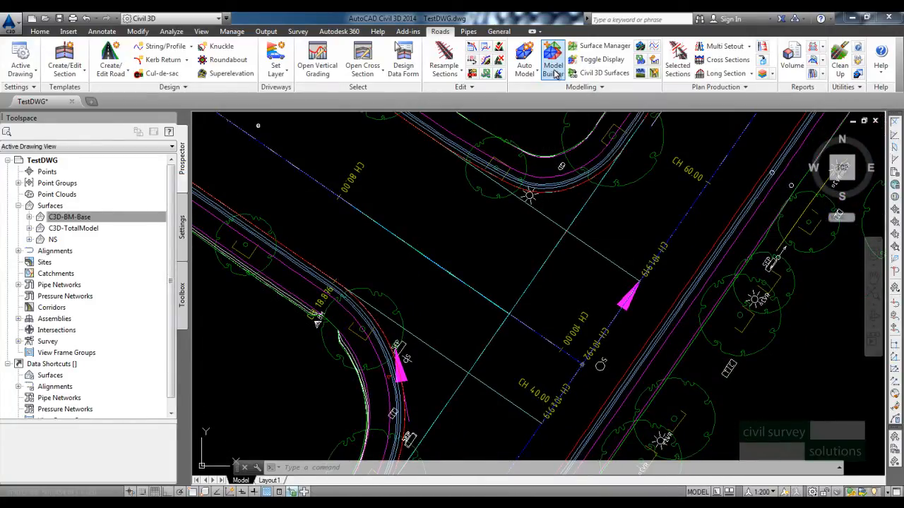
{"action": "left_click", "coordinate": [83, 85]}
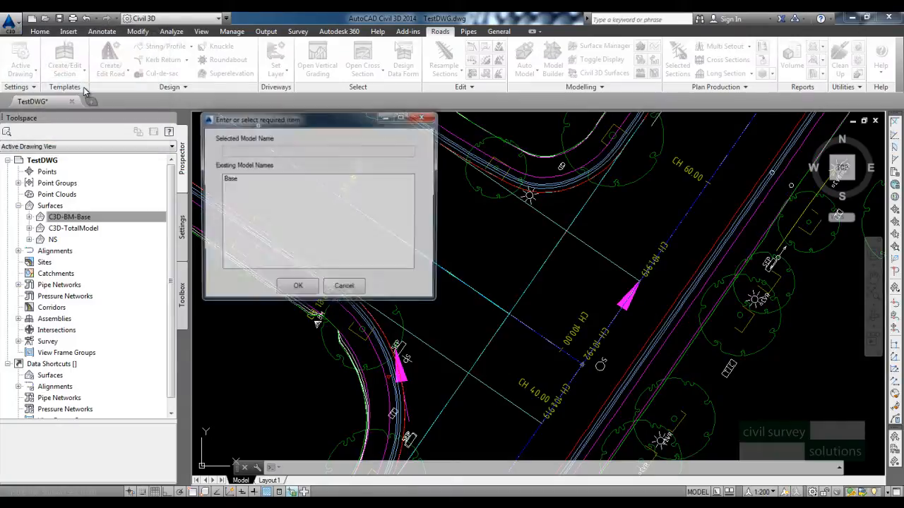
{"action": "left_click", "coordinate": [298, 289]}
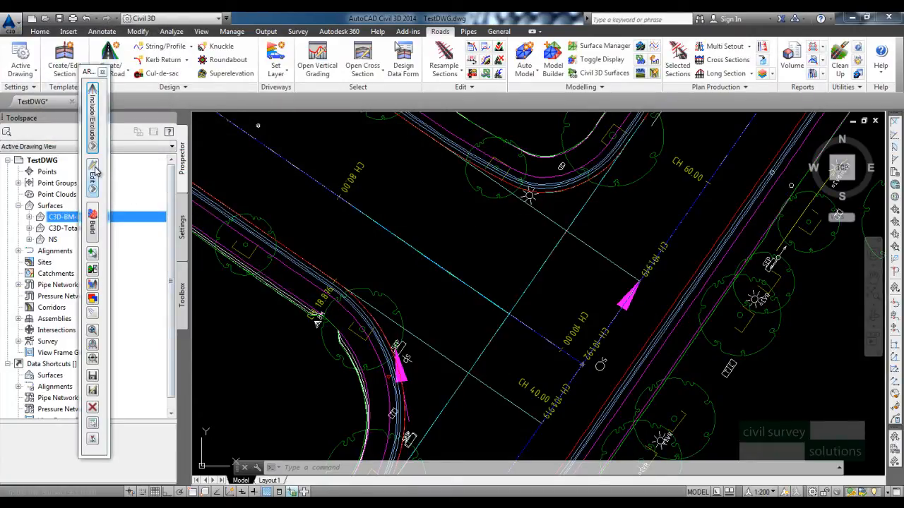
{"action": "left_click", "coordinate": [94, 177]}
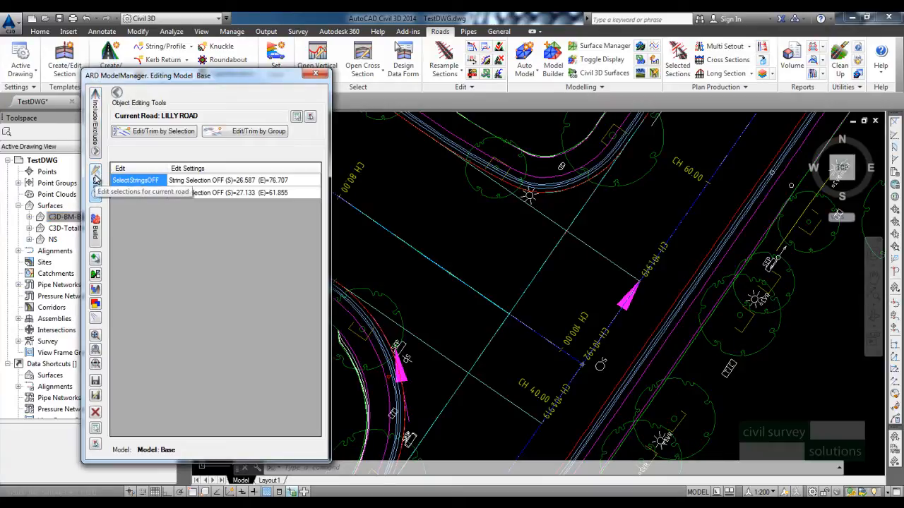
Make the HUMBLE ROAD-ALBA ROAD-END-R kerb return the current road and exclude its RDUM string code from the Base model over its full chainage range.
{"action": "middle_click_drag", "start_coordinate": [486, 238], "coordinate": [551, 274]}
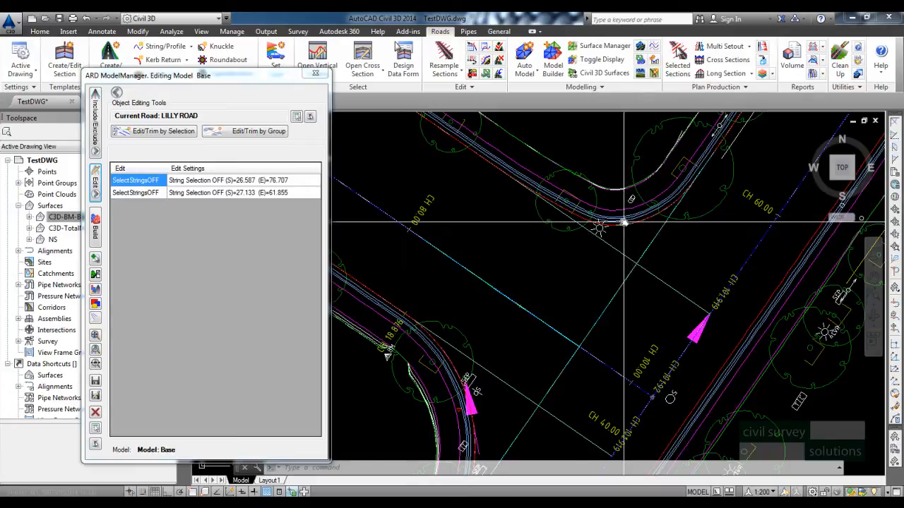
{"action": "middle_click_drag", "start_coordinate": [582, 301], "coordinate": [615, 227]}
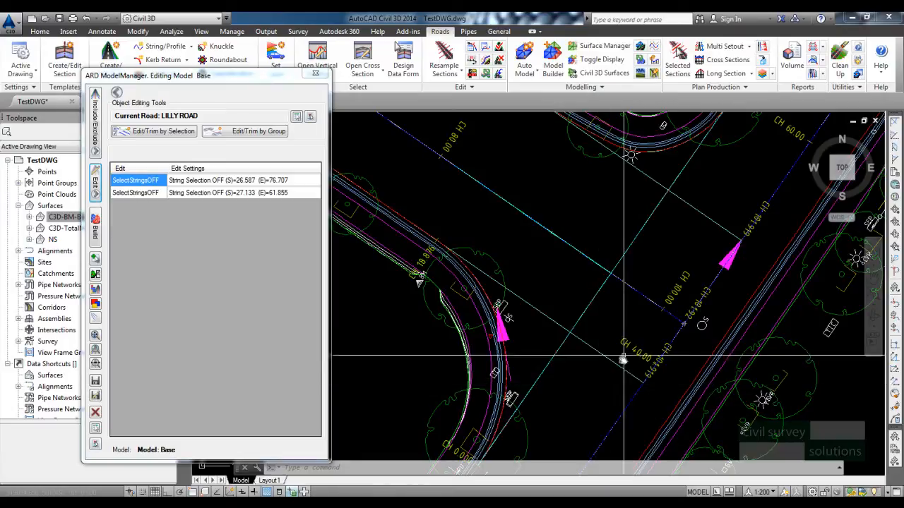
{"action": "middle_click_drag", "start_coordinate": [537, 228], "coordinate": [536, 268]}
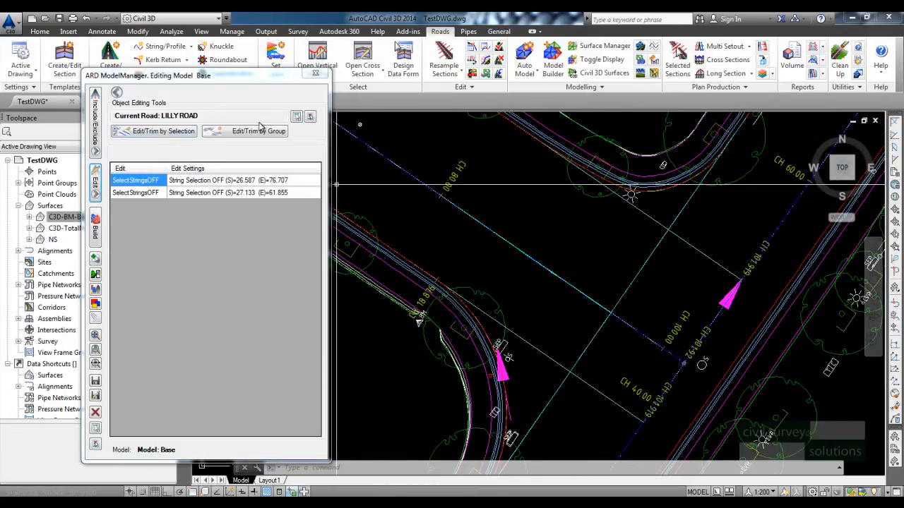
{"action": "left_click", "coordinate": [311, 118]}
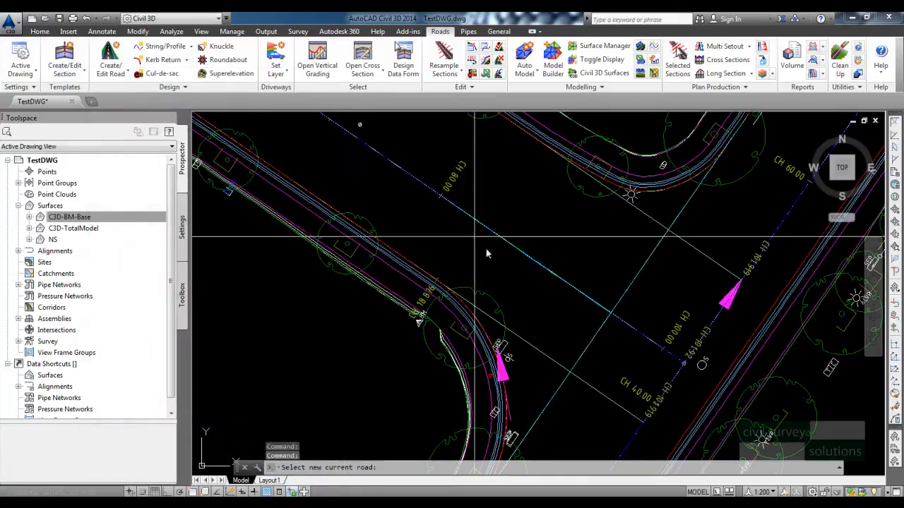
{"action": "left_click", "coordinate": [487, 336]}
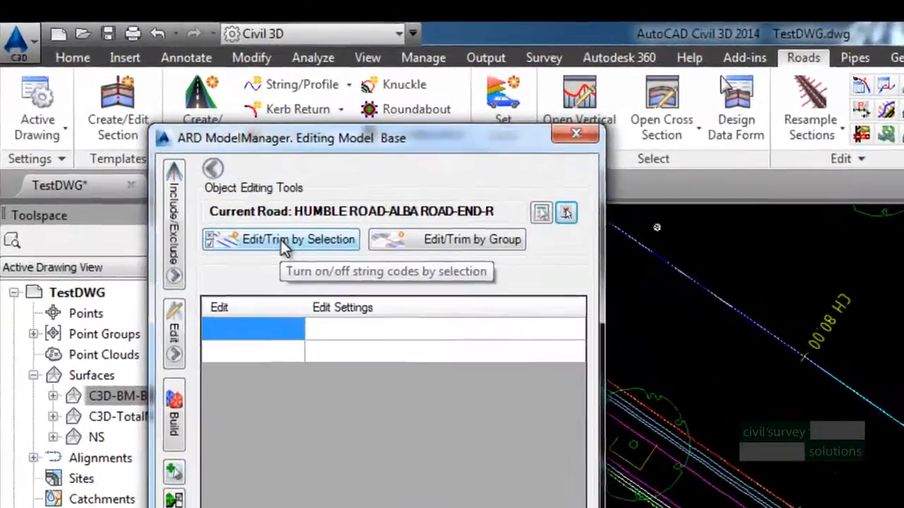
{"action": "left_click", "coordinate": [155, 133]}
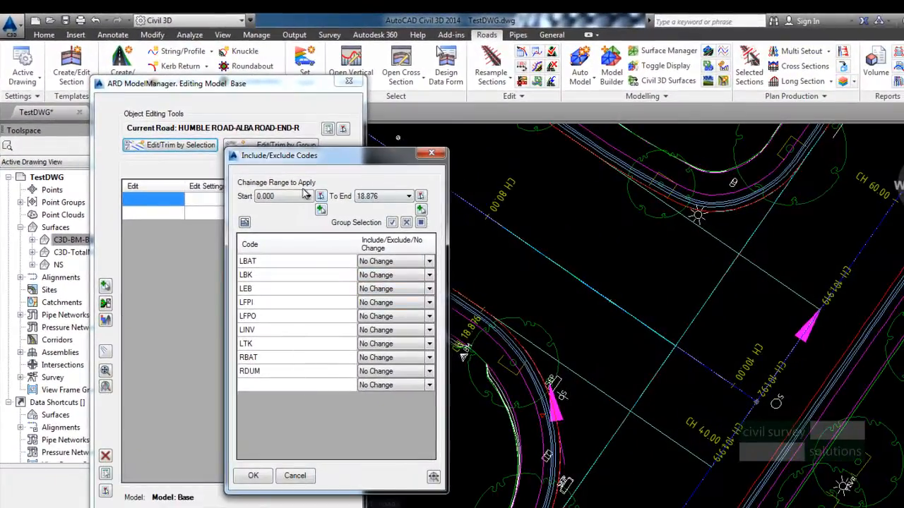
{"action": "left_click", "coordinate": [429, 372]}
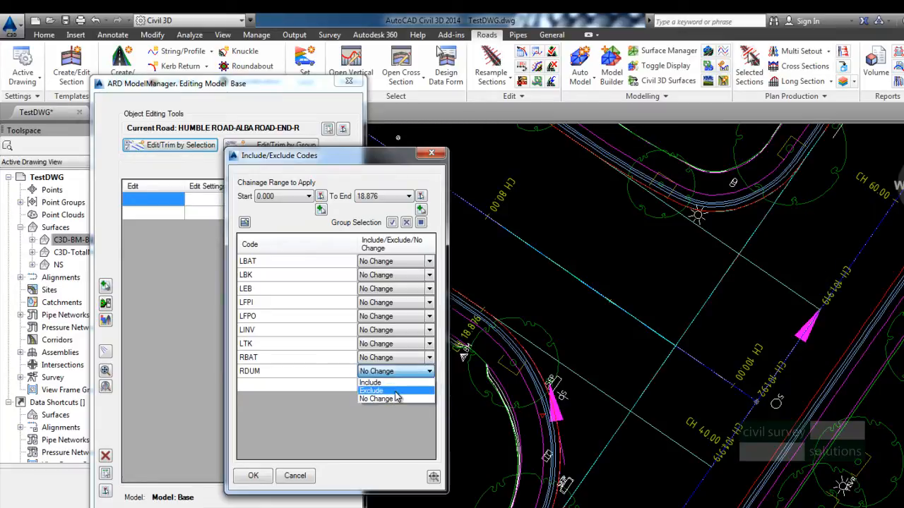
{"action": "left_click", "coordinate": [373, 390]}
{"action": "left_click", "coordinate": [253, 475]}
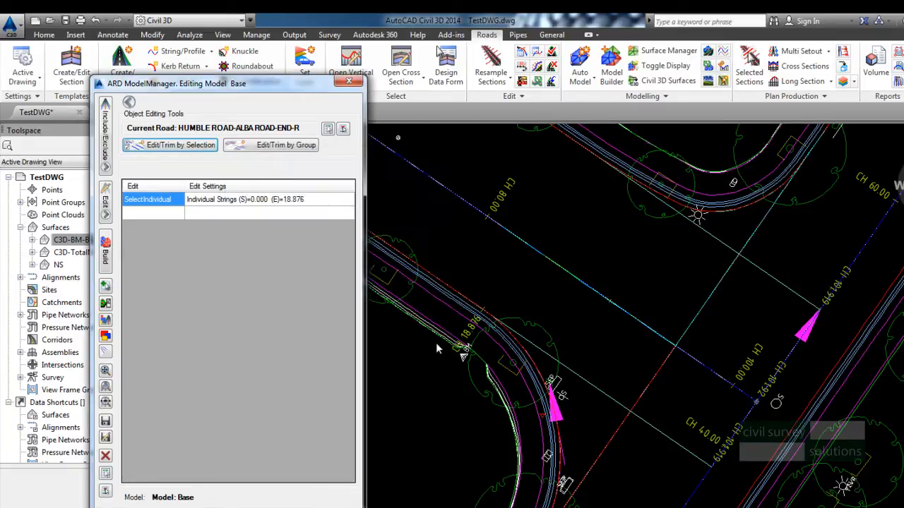
Make the NewKerb kerb return on the opposite corner the current road and exclude its RDUM string code over its full chainage range.
{"action": "middle_click_drag", "start_coordinate": [492, 272], "coordinate": [485, 299]}
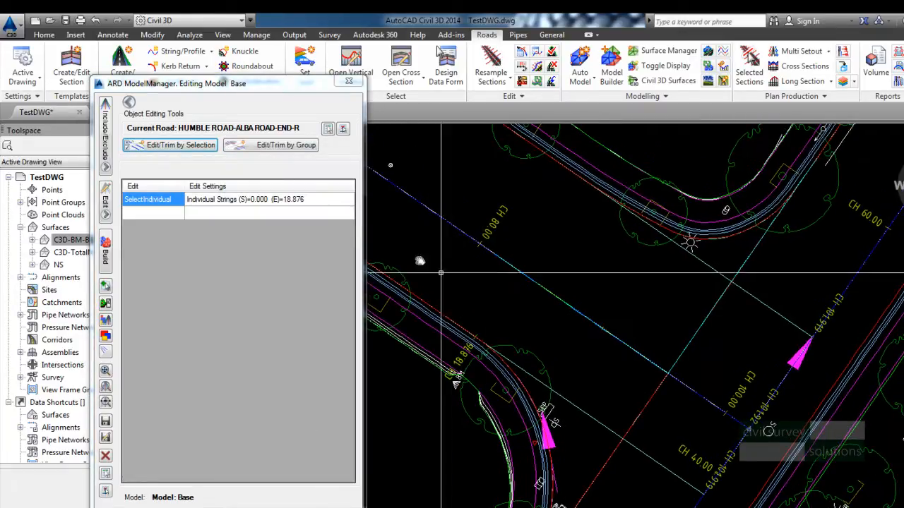
{"action": "left_click", "coordinate": [344, 129]}
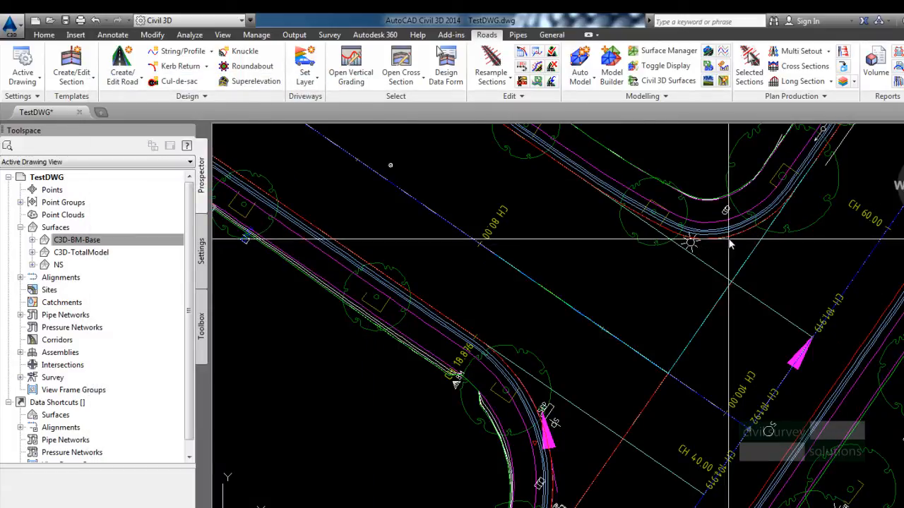
{"action": "left_click", "coordinate": [730, 241]}
{"action": "left_click", "coordinate": [267, 271]}
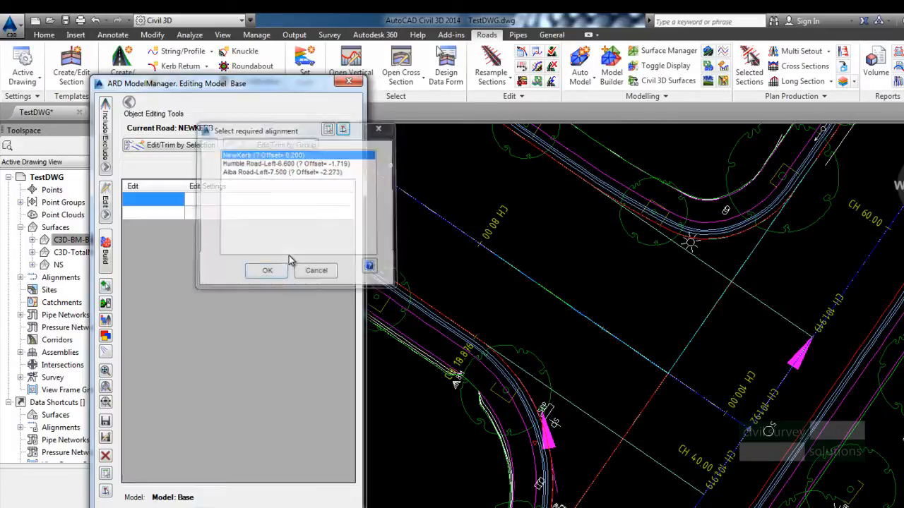
{"action": "left_click", "coordinate": [168, 146]}
{"action": "left_click", "coordinate": [429, 358]}
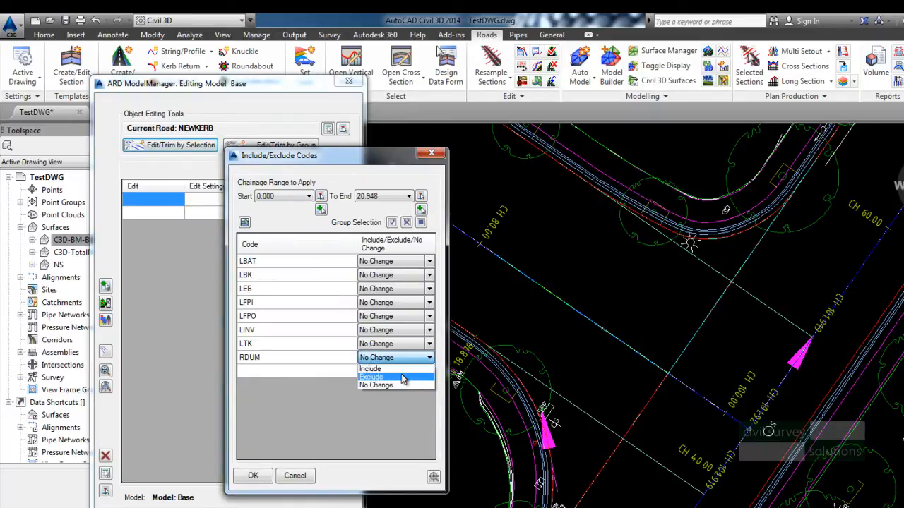
{"action": "left_click", "coordinate": [404, 378]}
{"action": "left_click", "coordinate": [253, 477]}
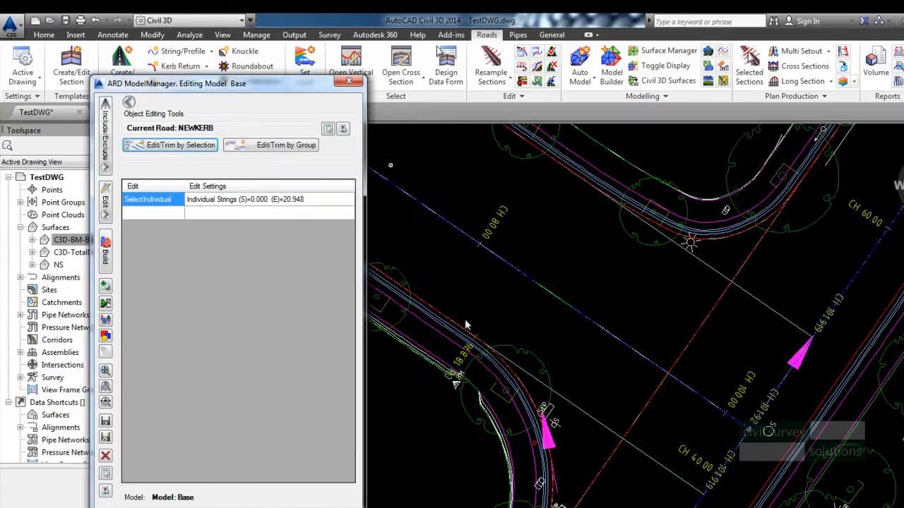
Rebuild the Base model and set the surface style of C3D-BM-Base to Triangles - Design.
{"action": "left_click_drag", "start_coordinate": [274, 85], "coordinate": [344, 86]}
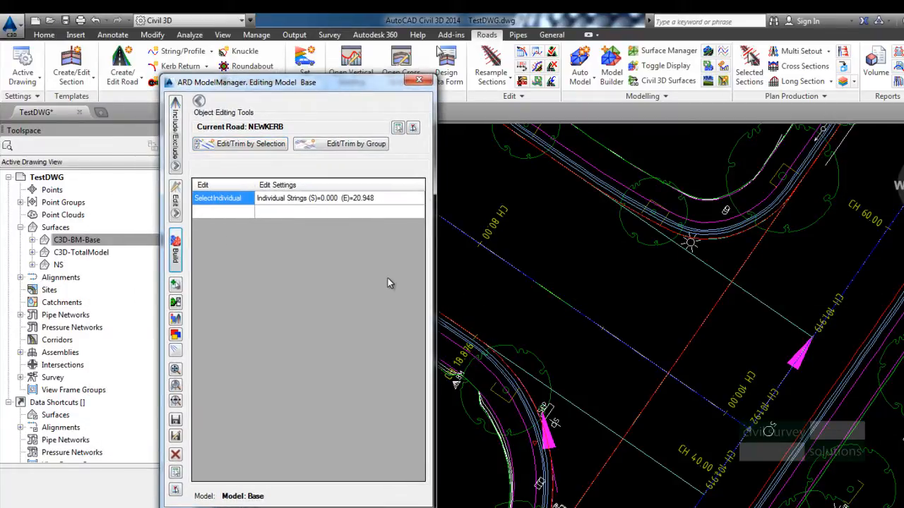
{"action": "left_click", "coordinate": [78, 241]}
{"action": "right_click", "coordinate": [78, 240]}
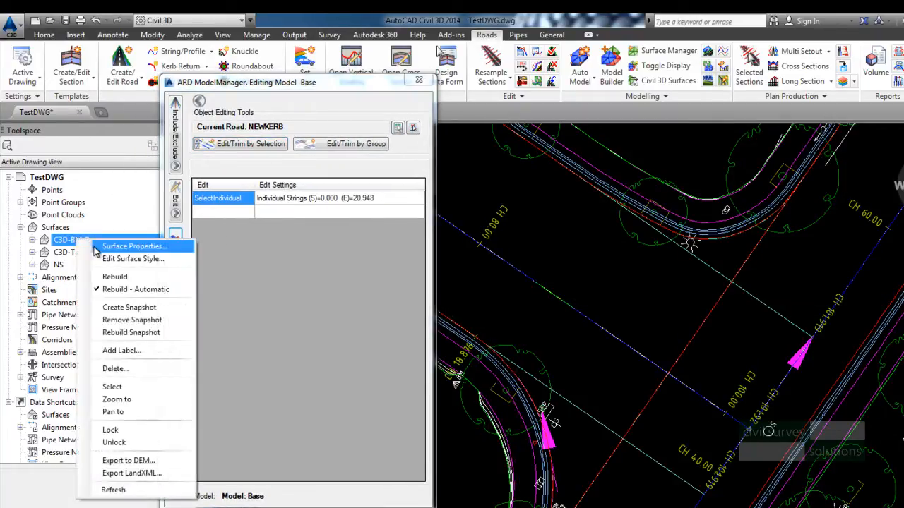
{"action": "left_click", "coordinate": [145, 242]}
{"action": "left_click", "coordinate": [180, 236]}
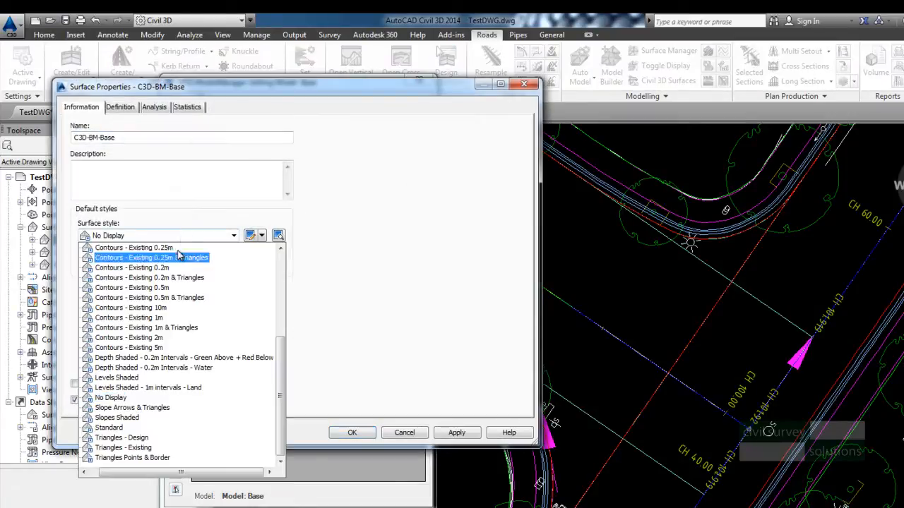
{"action": "left_click", "coordinate": [121, 438]}
{"action": "left_click", "coordinate": [350, 432]}
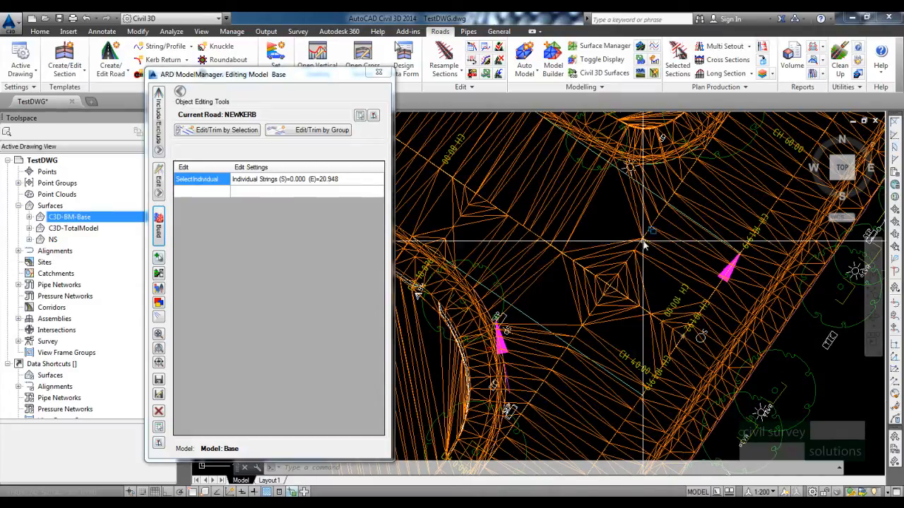
Make HUMBLE ROAD the current road and set the range for a string code edit from chainage 26.266 to 59.000.
{"action": "mouse_move", "coordinate": [605, 291]}
{"action": "middle_mouse_down"}
{"action": "mouse_move", "coordinate": [609, 265]}
{"action": "mouse_move", "coordinate": [590, 315]}
{"action": "middle_mouse_up"}
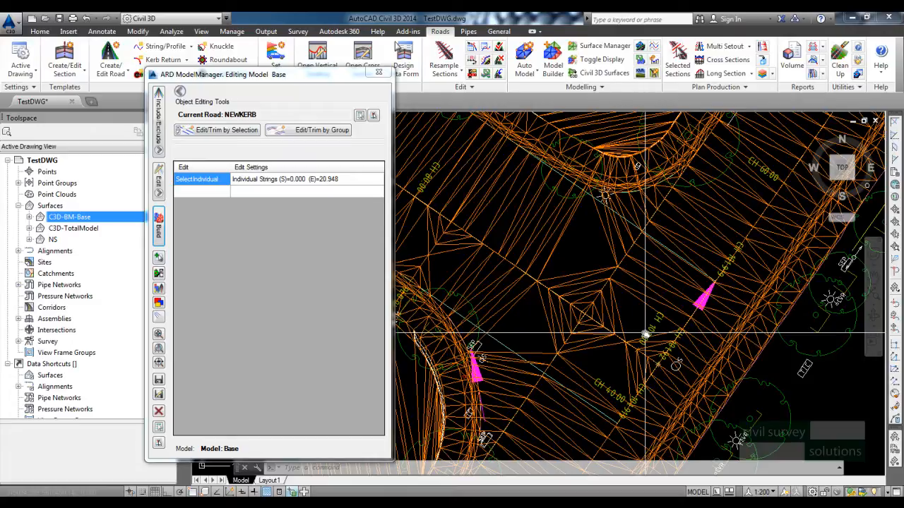
{"action": "left_click", "coordinate": [375, 115]}
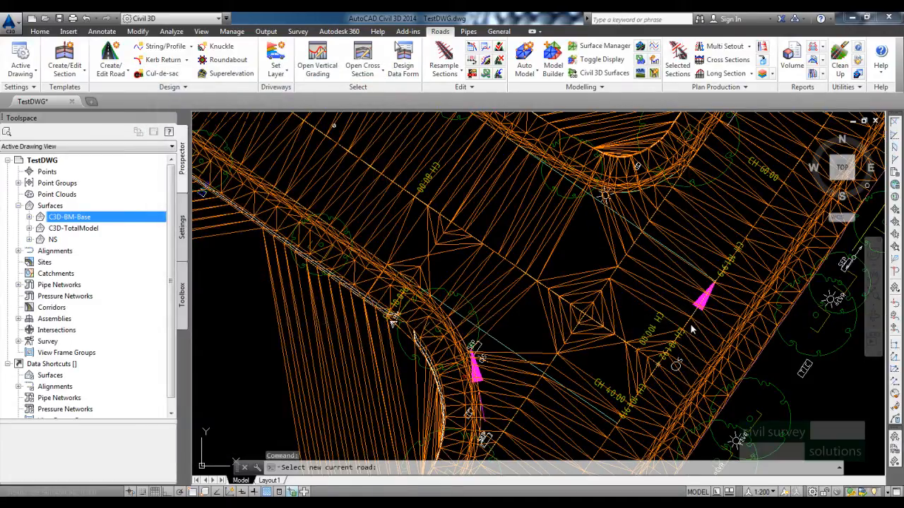
{"action": "left_click", "coordinate": [692, 330]}
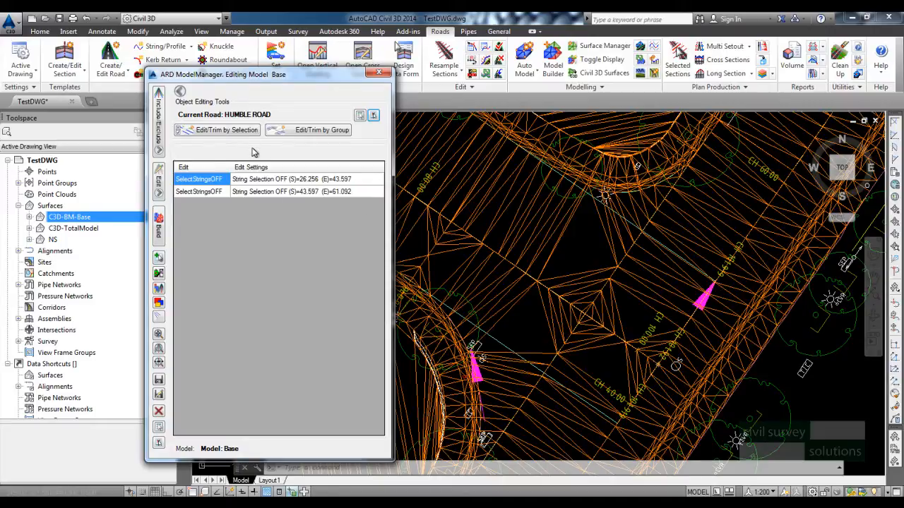
{"action": "left_click", "coordinate": [221, 131]}
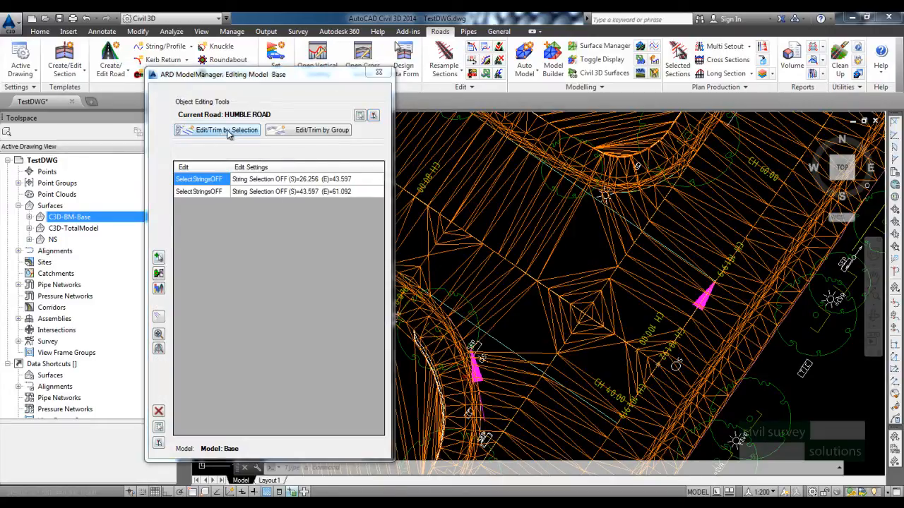
{"action": "left_click", "coordinate": [290, 178]}
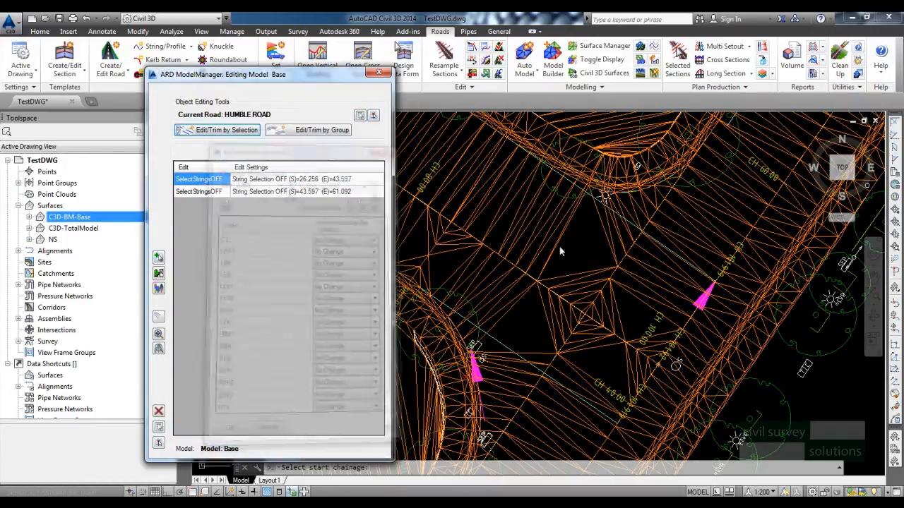
{"action": "middle_click_drag", "start_coordinate": [417, 478], "coordinate": [491, 374]}
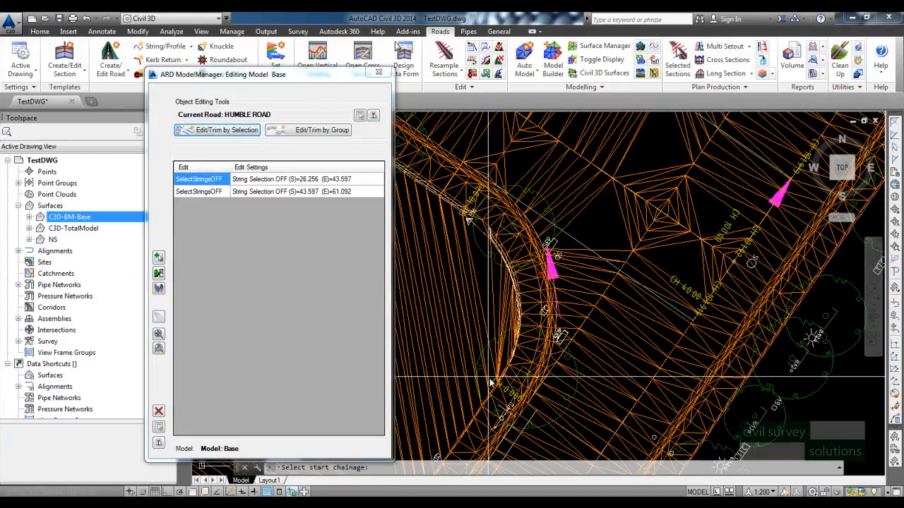
{"action": "left_click", "coordinate": [493, 381]}
{"action": "left_click", "coordinate": [380, 180]}
{"action": "mouse_move", "coordinate": [657, 202]}
{"action": "middle_mouse_down"}
{"action": "mouse_move", "coordinate": [530, 334]}
{"action": "mouse_move", "coordinate": [498, 382]}
{"action": "middle_mouse_up"}
{"action": "left_click", "coordinate": [637, 215]}
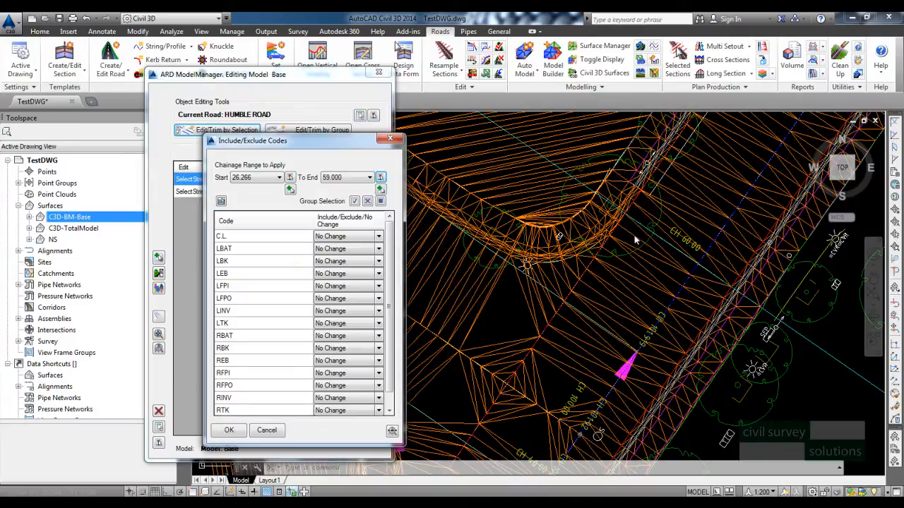
Exclude HUMBLE ROAD's LEB string code over the chosen chainage range and rebuild the Base model.
{"action": "scroll", "coordinate": [638, 259], "scroll_direction": "down", "scroll_amount": 2}
{"action": "middle_click_drag", "start_coordinate": [558, 280], "coordinate": [601, 202]}
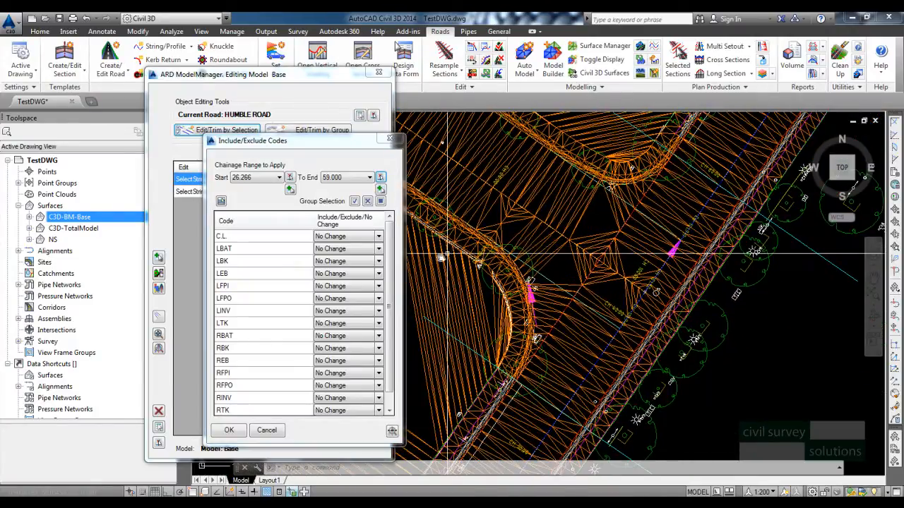
{"action": "left_click", "coordinate": [379, 274]}
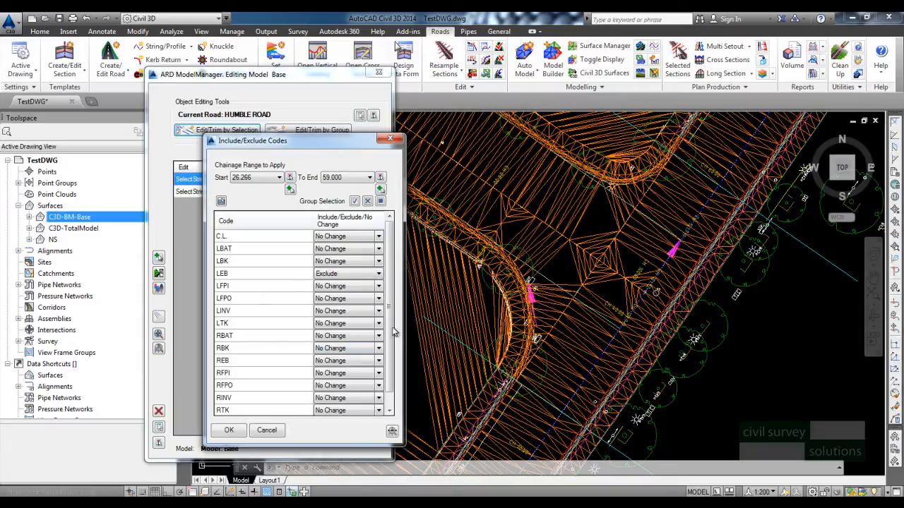
{"action": "left_click", "coordinate": [231, 430]}
{"action": "left_click", "coordinate": [159, 226]}
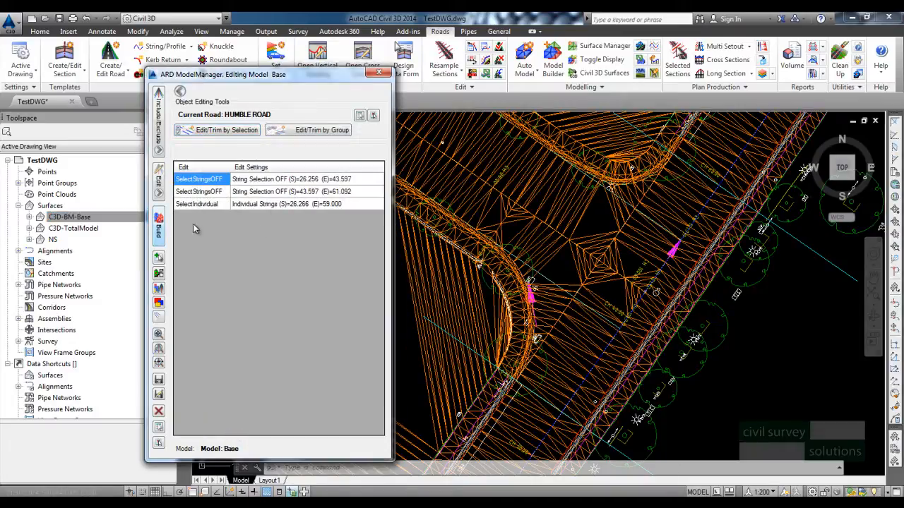
Examine the rebuilt surface triangulation where Alba Road meets Humble Road, including the area between the two kerb returns.
{"action": "middle_click_drag", "start_coordinate": [601, 235], "coordinate": [593, 269]}
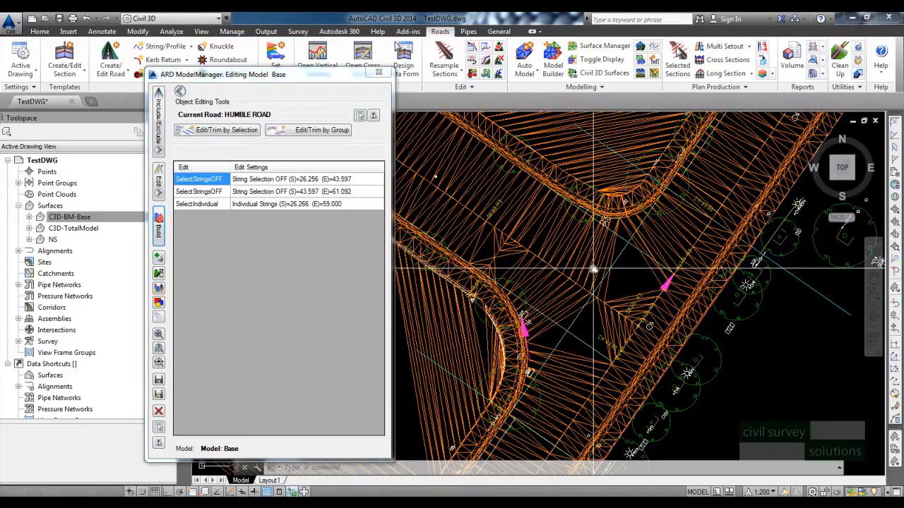
{"action": "scroll", "coordinate": [615, 274], "scroll_direction": "up", "scroll_amount": 2}
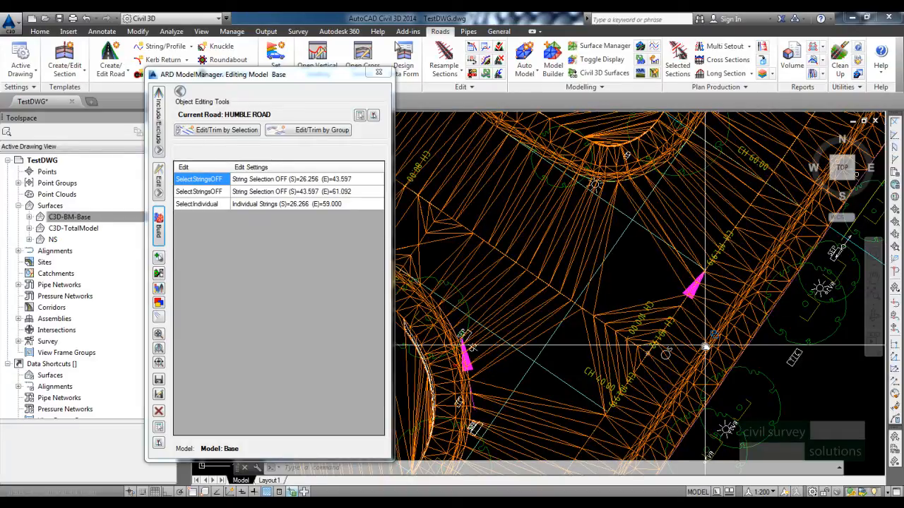
{"action": "scroll", "coordinate": [640, 363], "scroll_direction": "up", "scroll_amount": 1}
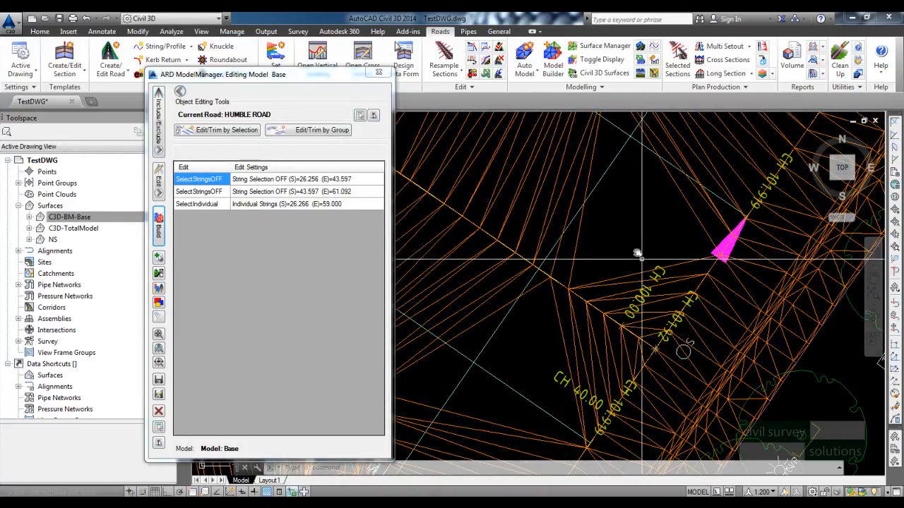
{"action": "scroll", "coordinate": [658, 300], "scroll_direction": "up", "scroll_amount": 1}
{"action": "middle_click_drag", "start_coordinate": [657, 300], "coordinate": [656, 197]}
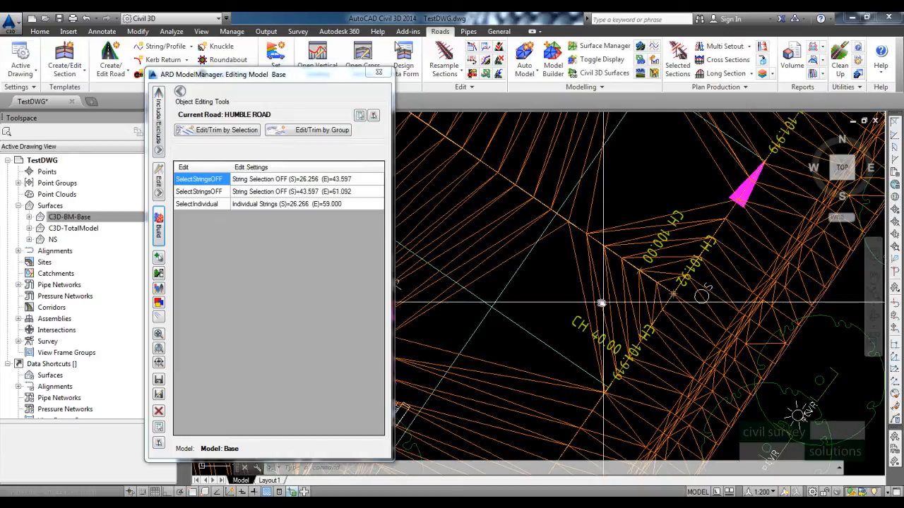
{"action": "middle_click_drag", "start_coordinate": [640, 295], "coordinate": [594, 346]}
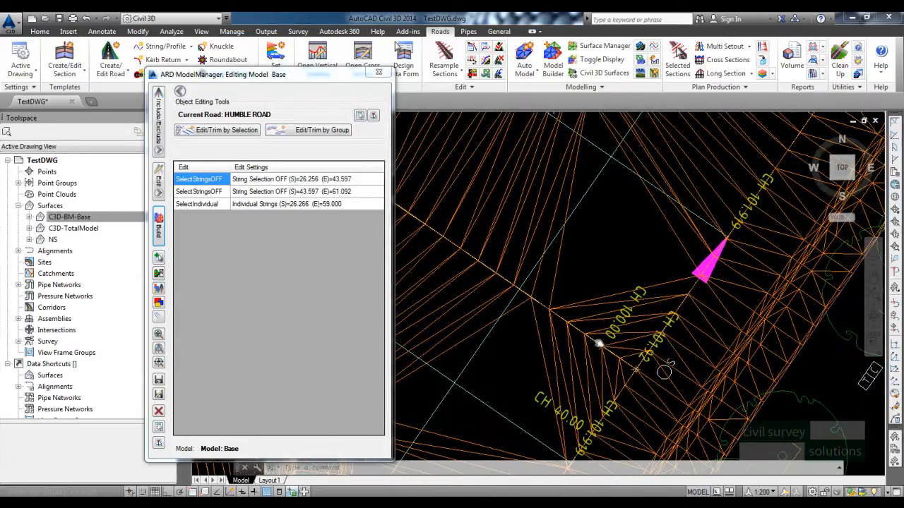
{"action": "middle_click_drag", "start_coordinate": [588, 308], "coordinate": [582, 363]}
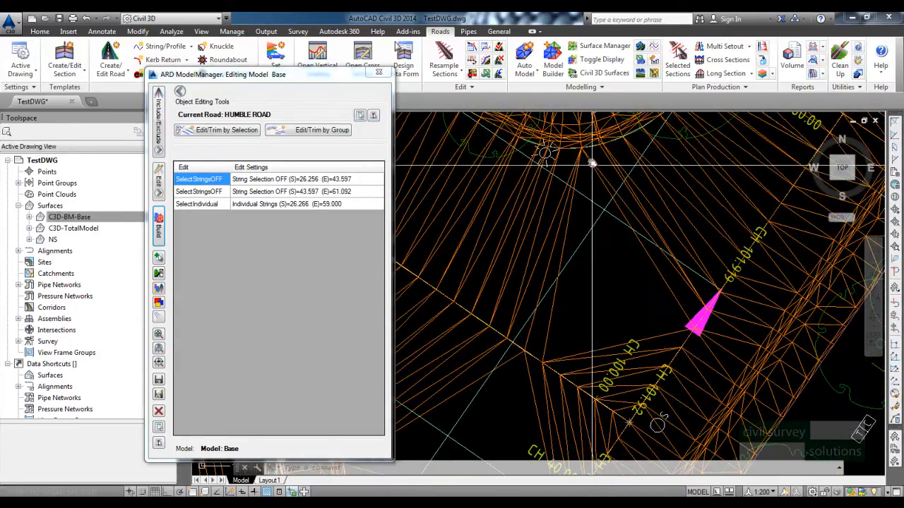
{"action": "scroll", "coordinate": [629, 242], "scroll_direction": "down", "scroll_amount": 4}
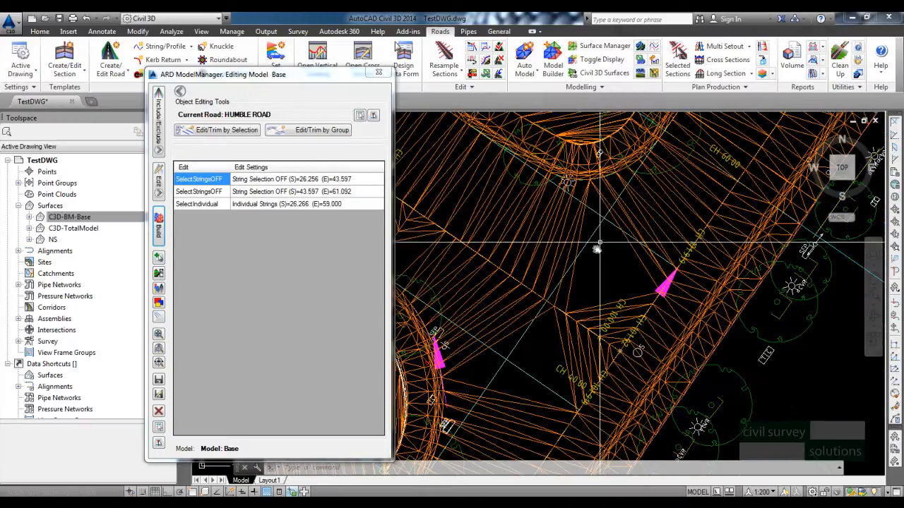
{"action": "middle_click_drag", "start_coordinate": [629, 241], "coordinate": [636, 239]}
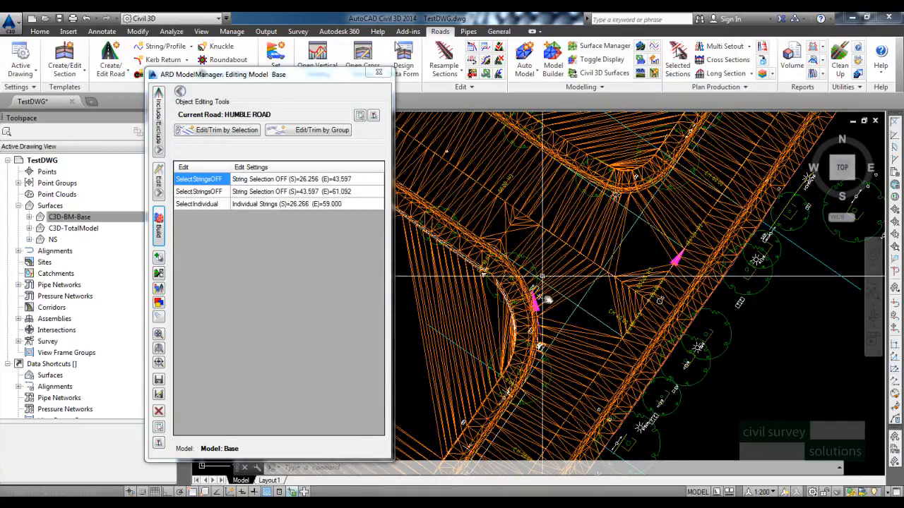
{"action": "middle_click_drag", "start_coordinate": [558, 287], "coordinate": [557, 292]}
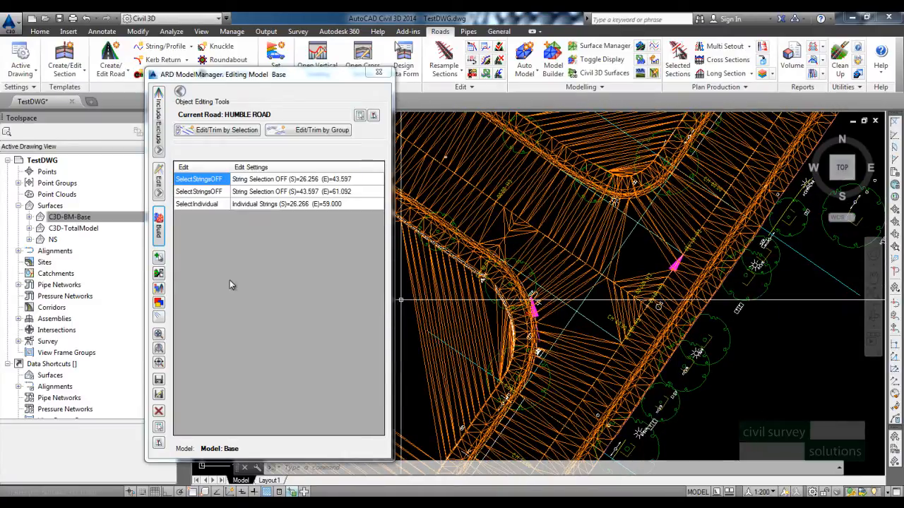
Start a Swap Edge edit from the C3D-BM-Base surface definition and turn off selection cycling.
{"action": "left_click", "coordinate": [29, 217]}
{"action": "left_click", "coordinate": [40, 251]}
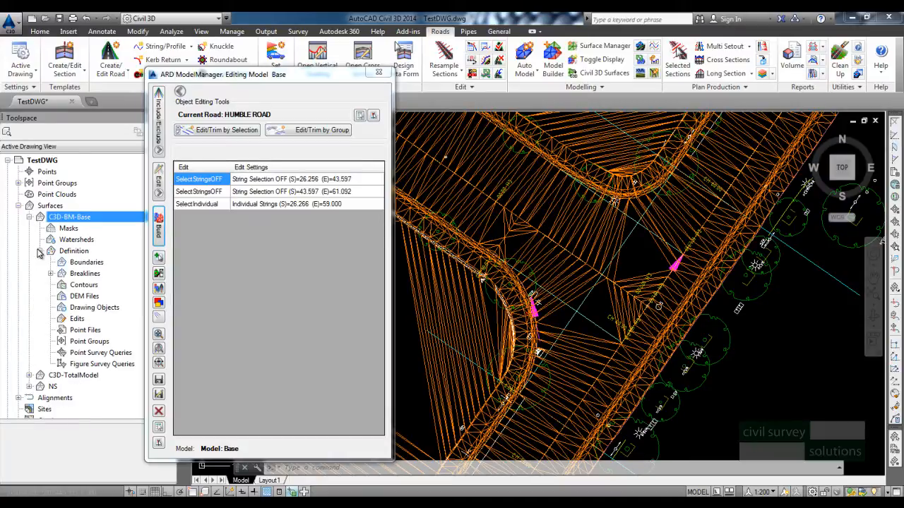
{"action": "right_click", "coordinate": [78, 320]}
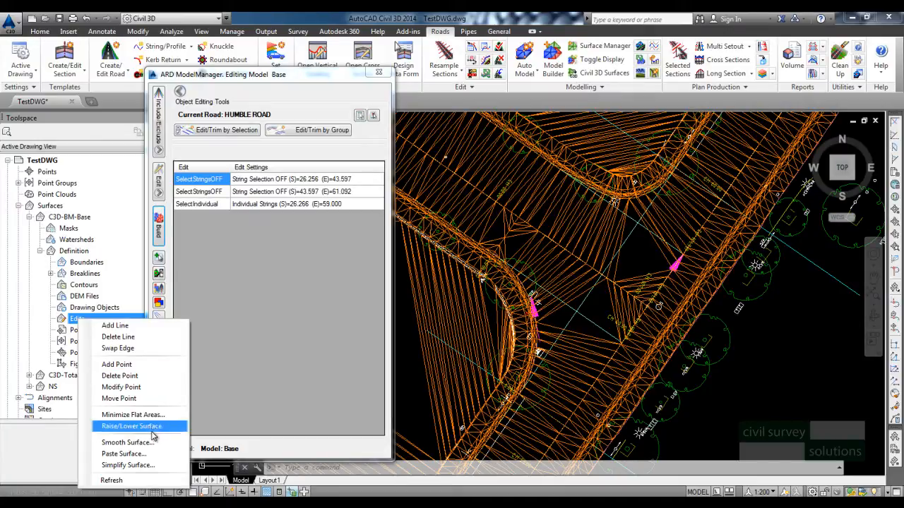
{"action": "left_click", "coordinate": [135, 351]}
{"action": "scroll", "coordinate": [617, 290], "scroll_direction": "up", "scroll_amount": 3}
{"action": "left_click", "coordinate": [626, 275]}
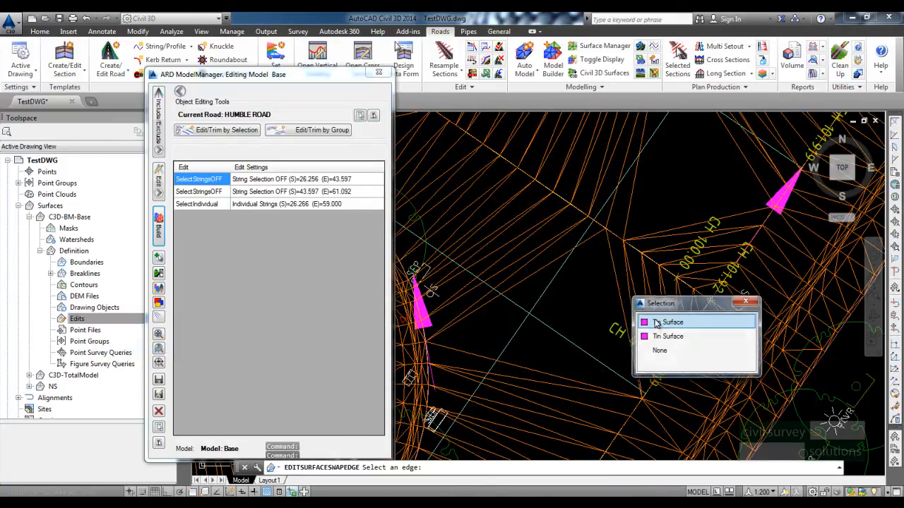
{"action": "left_click", "coordinate": [657, 322]}
{"action": "left_click", "coordinate": [289, 493]}
Swap the triangle edges running from the Alba Road centreline end towards CH 40.00 on Humble Road so they span to the kerb return.
{"action": "left_click", "coordinate": [634, 309]}
{"action": "left_click", "coordinate": [633, 311]}
{"action": "left_click", "coordinate": [632, 307]}
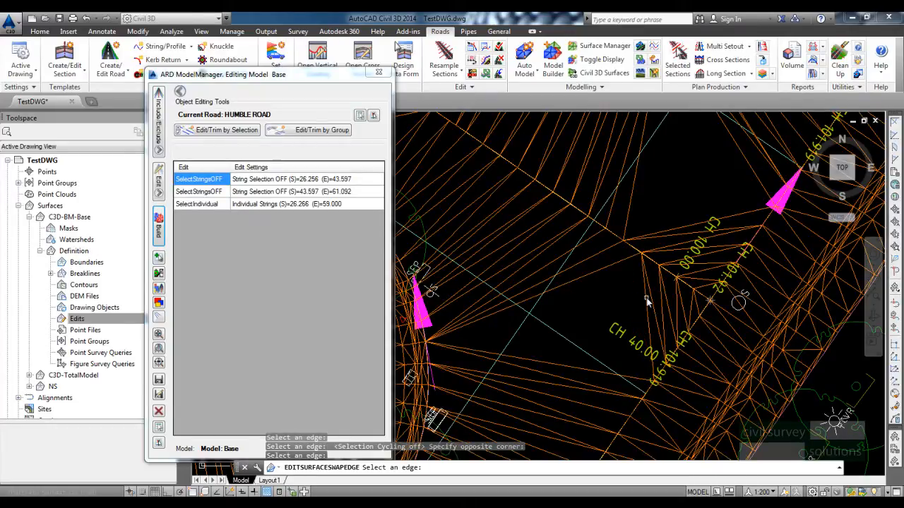
{"action": "left_click", "coordinate": [645, 301]}
{"action": "left_click", "coordinate": [656, 303]}
{"action": "left_click", "coordinate": [665, 305]}
{"action": "left_click", "coordinate": [670, 305]}
{"action": "left_click", "coordinate": [679, 305]}
{"action": "left_click", "coordinate": [679, 298]}
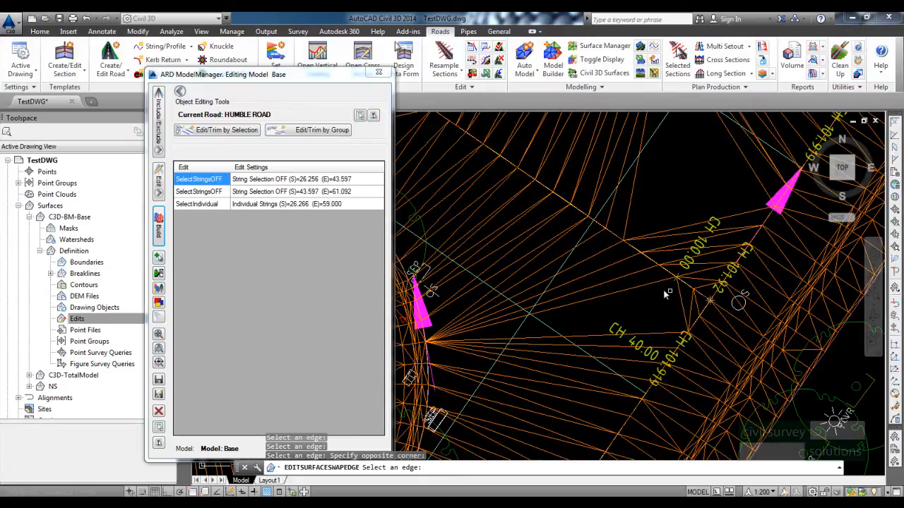
{"action": "scroll", "coordinate": [664, 293], "scroll_direction": "down", "scroll_amount": 3}
{"action": "key", "text": "Escape"}
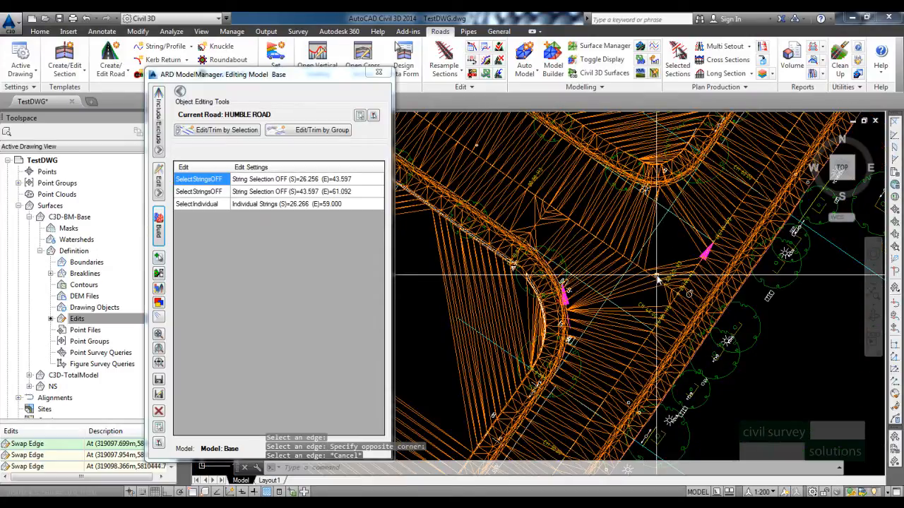
Close the Base model editor and accept the display control settings with Base displayed and set to auto rebuild.
{"action": "middle_click_drag", "start_coordinate": [667, 270], "coordinate": [602, 274]}
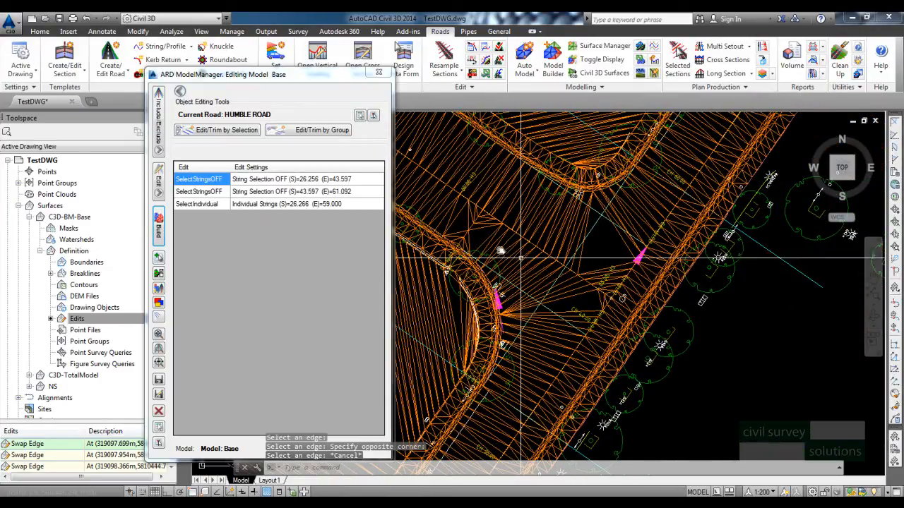
{"action": "left_click", "coordinate": [379, 75]}
{"action": "left_click", "coordinate": [338, 293]}
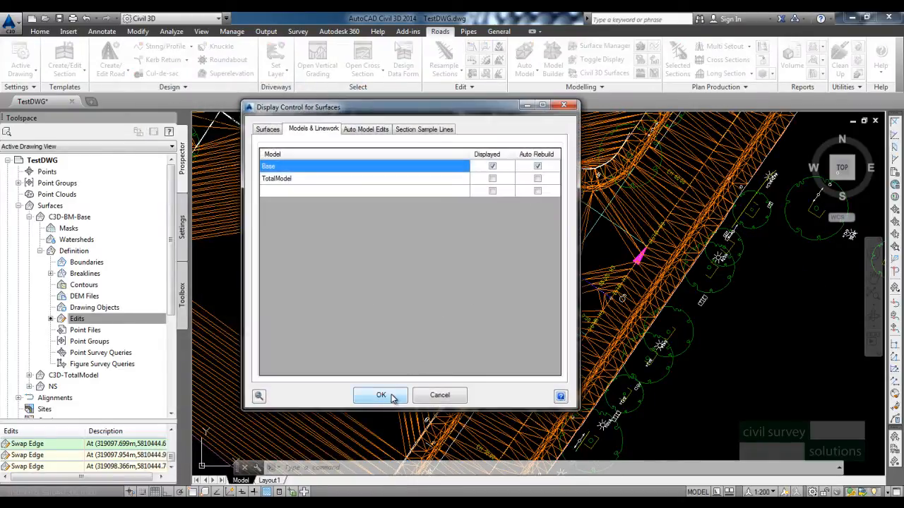
{"action": "left_click", "coordinate": [381, 396]}
Set the surface style of C3D-BM-Base to No Display.
{"action": "right_click", "coordinate": [73, 221]}
{"action": "left_click", "coordinate": [120, 226]}
{"action": "left_click", "coordinate": [160, 215]}
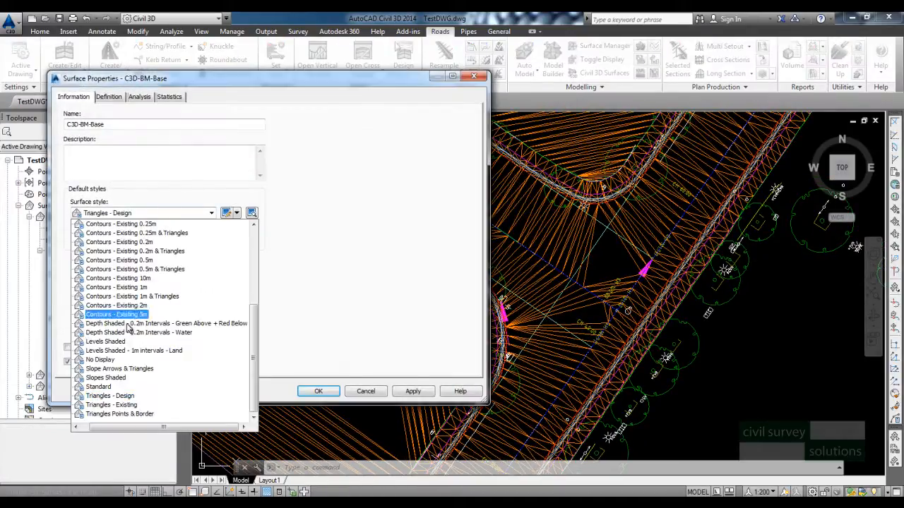
{"action": "left_click", "coordinate": [101, 366]}
{"action": "left_click", "coordinate": [319, 391]}
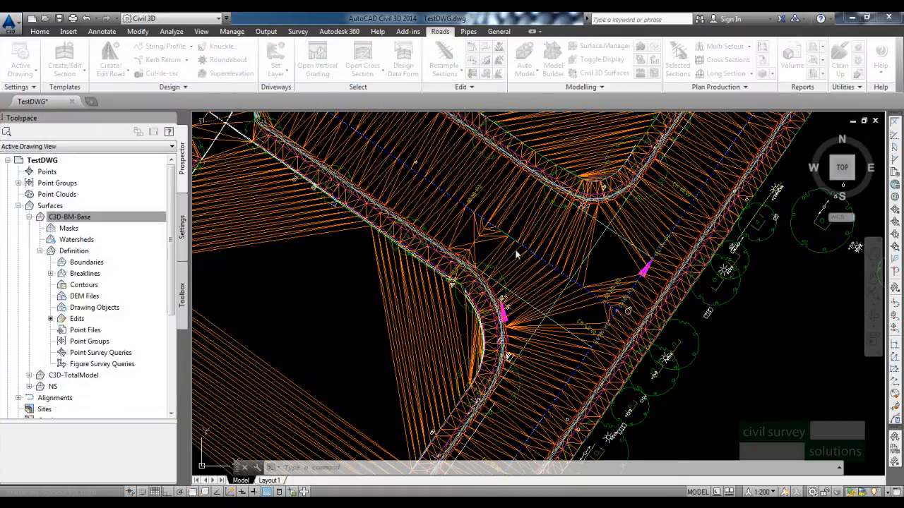
Draw a closed rectangular polyline for an island straddling the Alba Road centreline, starting near CH 80.00 and ending before CH 100.00.
{"action": "scroll", "coordinate": [495, 273], "scroll_direction": "up", "scroll_amount": 3}
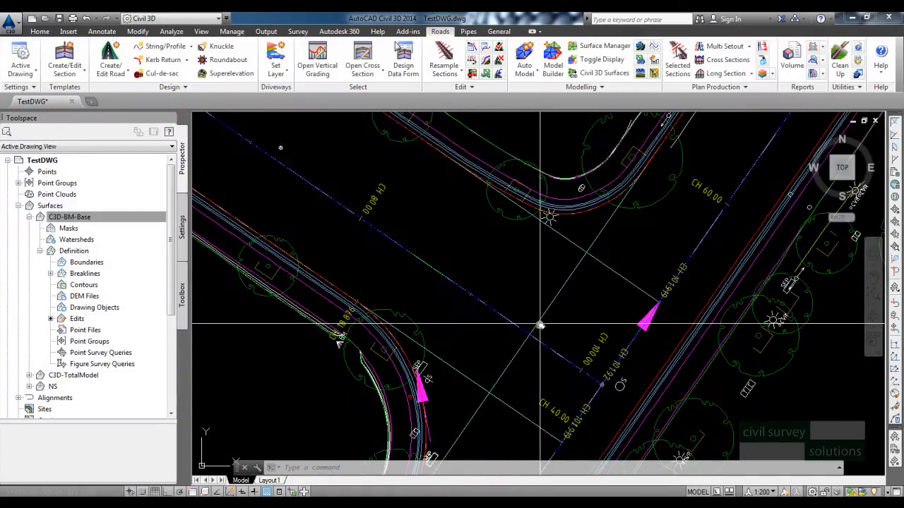
{"action": "mouse_move", "coordinate": [538, 325]}
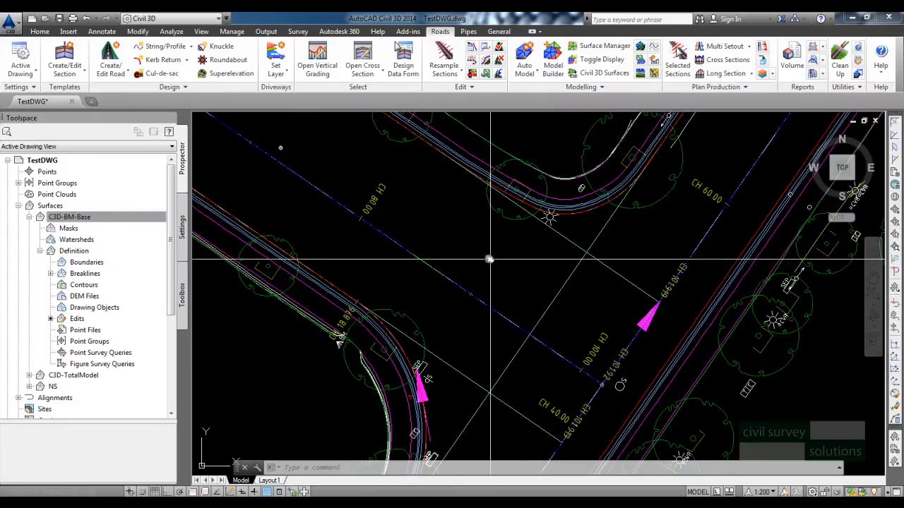
{"action": "mouse_move", "coordinate": [489, 260]}
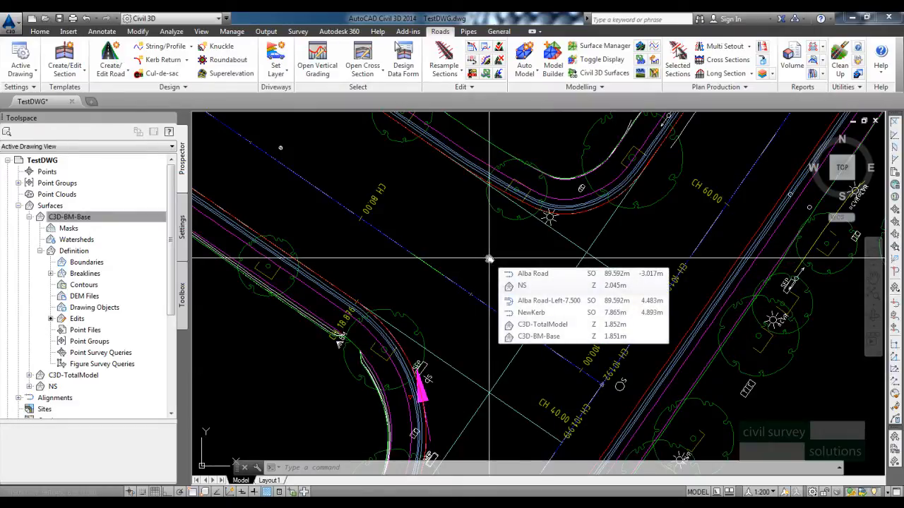
{"action": "type", "text": "pl"}
{"action": "key", "text": "Return"}
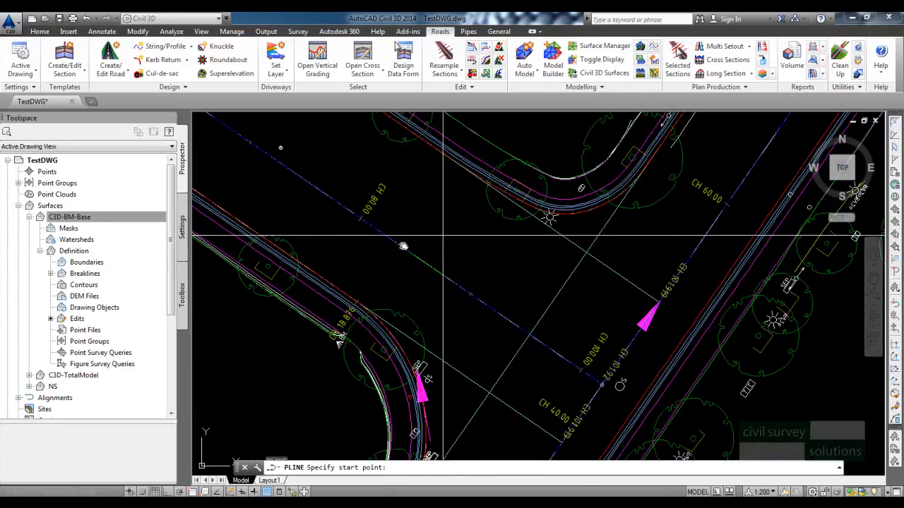
{"action": "left_click", "coordinate": [368, 223]}
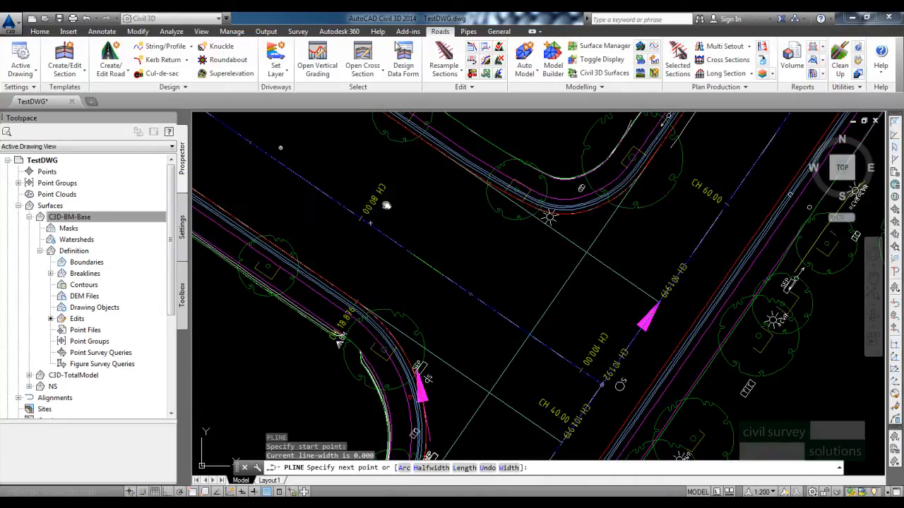
{"action": "left_click", "coordinate": [387, 206]}
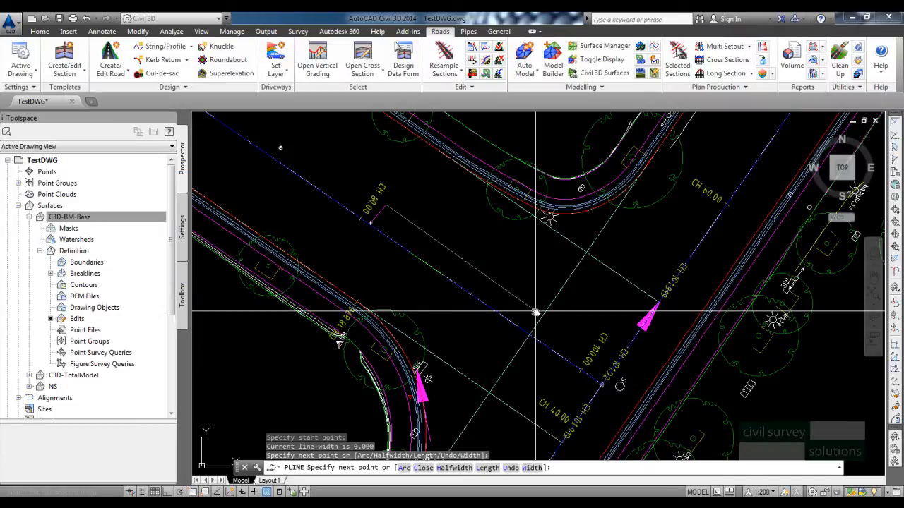
{"action": "left_click", "coordinate": [534, 313]}
{"action": "left_click", "coordinate": [522, 328]}
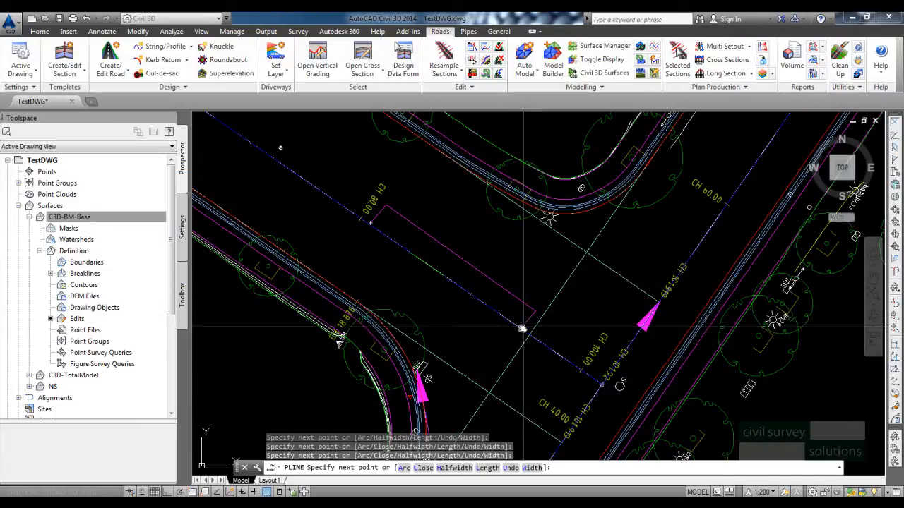
{"action": "left_click", "coordinate": [362, 237]}
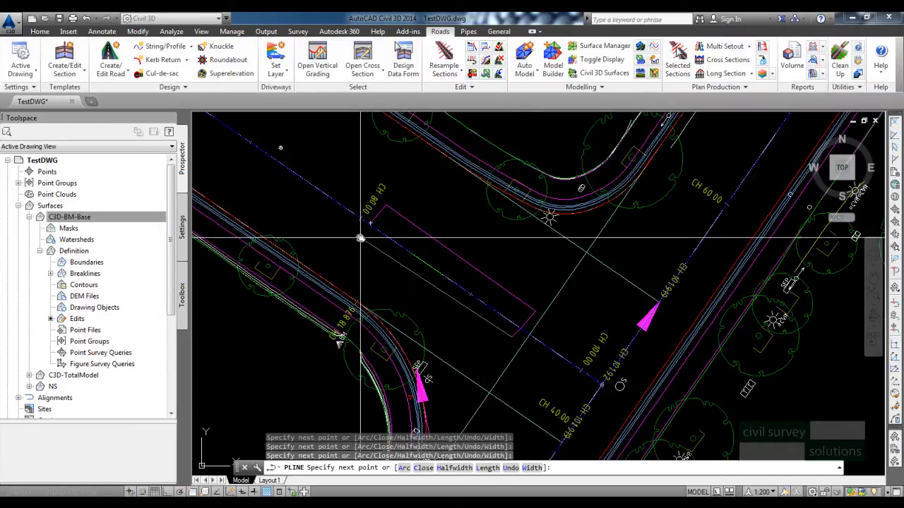
{"action": "key", "text": "Return"}
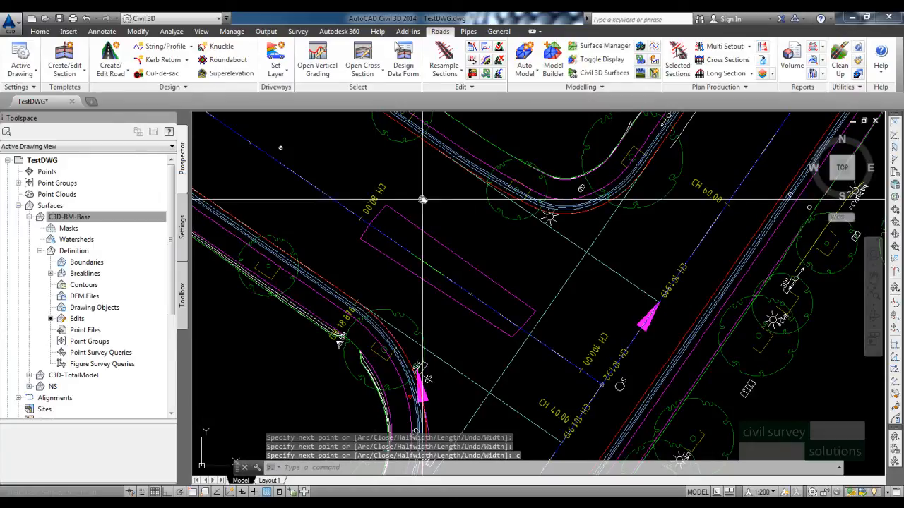
Start creating an alignment from the island rectangle polyline and accept its direction.
{"action": "middle_click_drag", "start_coordinate": [423, 199], "coordinate": [376, 209]}
{"action": "left_click", "coordinate": [39, 31]}
{"action": "left_click", "coordinate": [233, 46]}
{"action": "left_click", "coordinate": [267, 115]}
{"action": "left_click", "coordinate": [397, 254]}
{"action": "left_click", "coordinate": [398, 255]}
{"action": "left_click", "coordinate": [399, 257]}
{"action": "key", "text": "Return"}
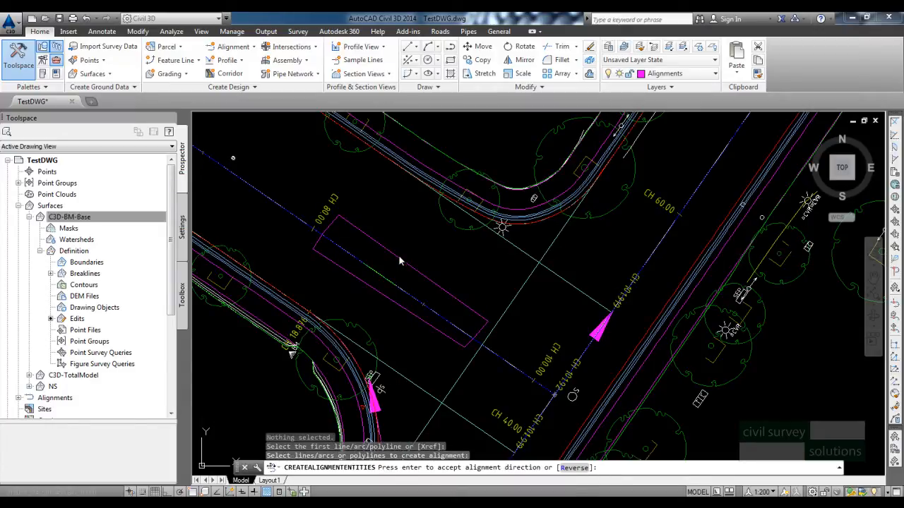
{"action": "key", "text": "Return"}
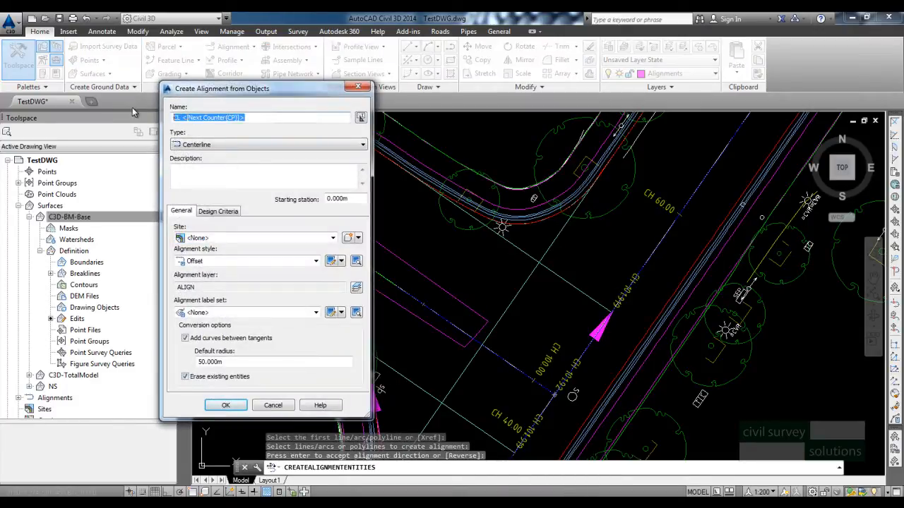
Name the new alignment Island1 and create it with a default curve radius of 1 m between tangents.
{"action": "type", "text": "Island1"}
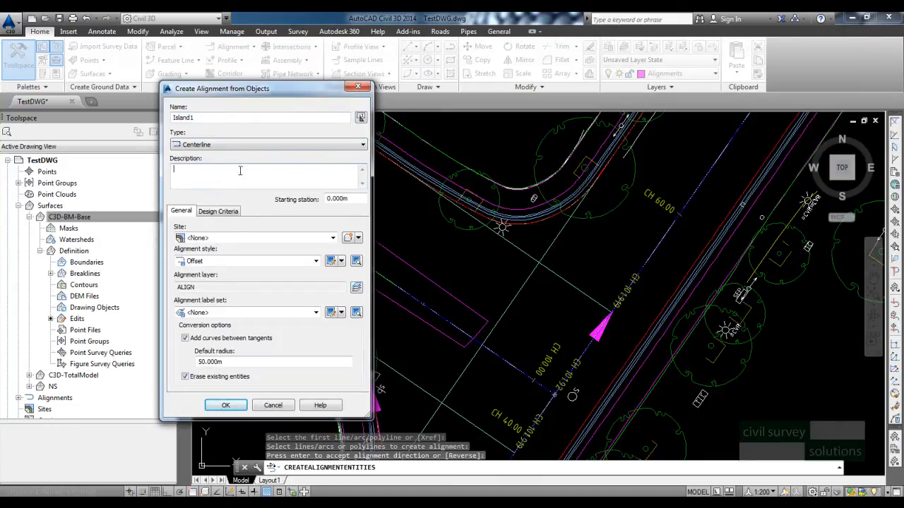
{"action": "double_click", "coordinate": [231, 363]}
{"action": "type", "text": "1"}
{"action": "left_click", "coordinate": [226, 406]}
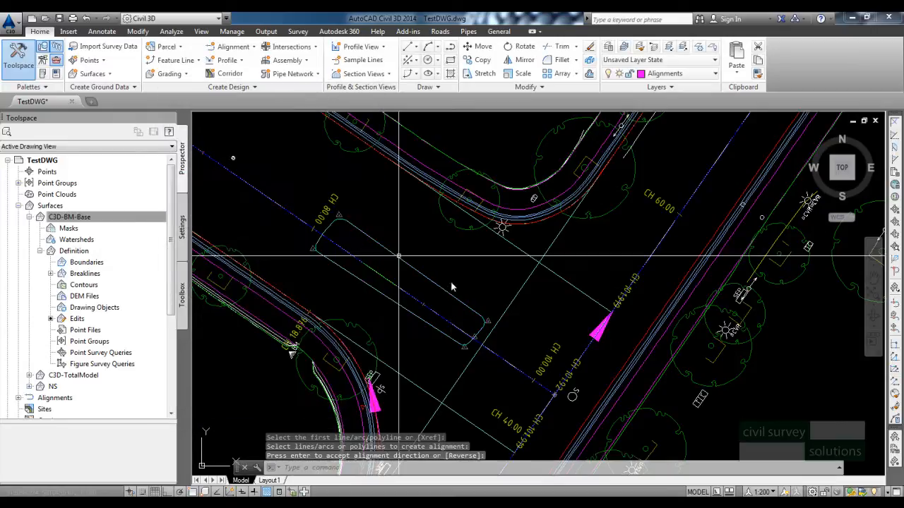
Add a draped string entry for the ISLAND1 alignment on the BM-Base surface.
{"action": "scroll", "coordinate": [414, 275], "scroll_direction": "up", "scroll_amount": 3}
{"action": "scroll", "coordinate": [488, 268], "scroll_direction": "down", "scroll_amount": 3}
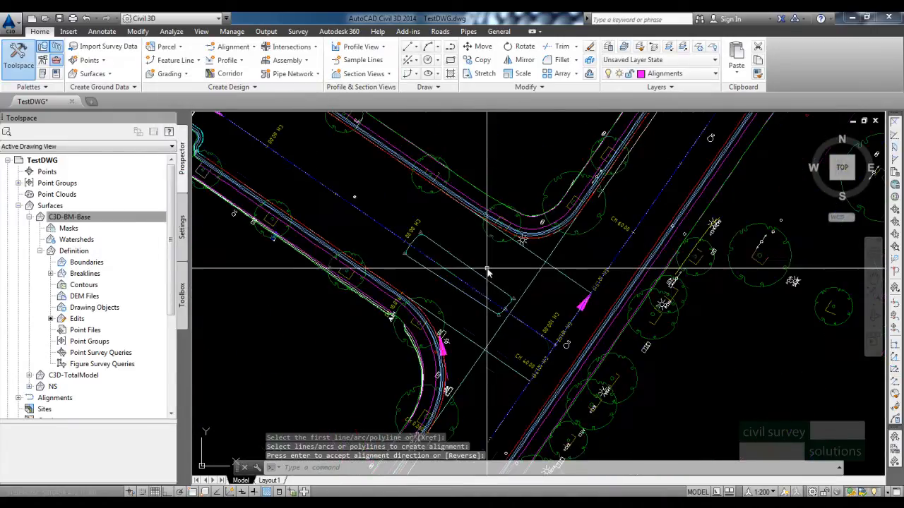
{"action": "left_click", "coordinate": [440, 31]}
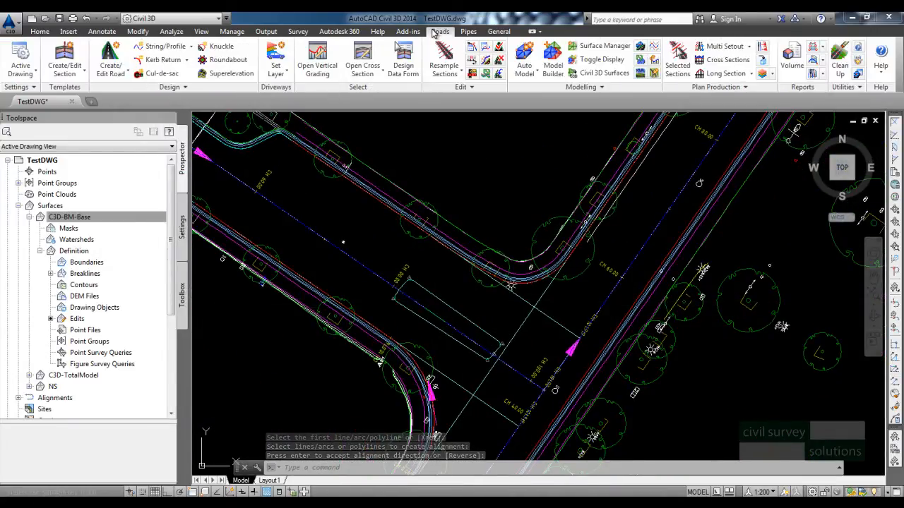
{"action": "middle_click_drag", "start_coordinate": [510, 252], "coordinate": [494, 206]}
{"action": "mouse_move", "coordinate": [494, 206]}
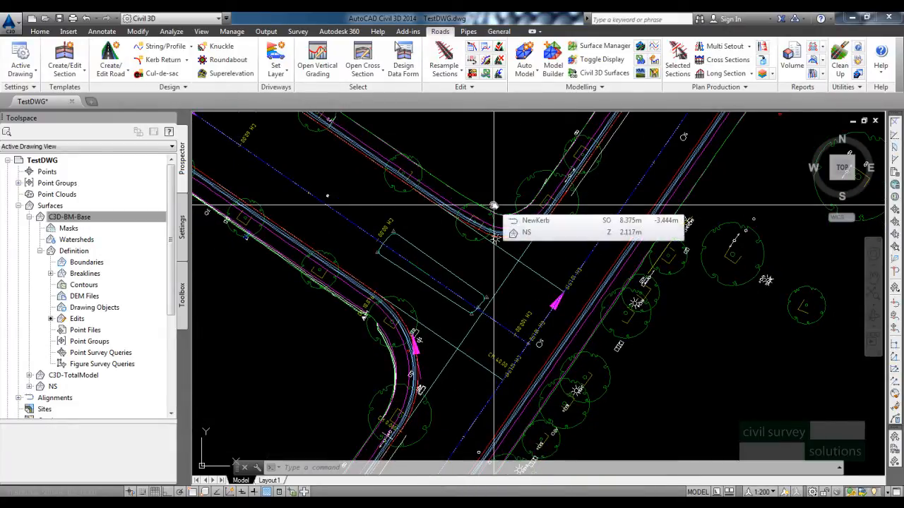
{"action": "middle_click_drag", "start_coordinate": [439, 240], "coordinate": [444, 255]}
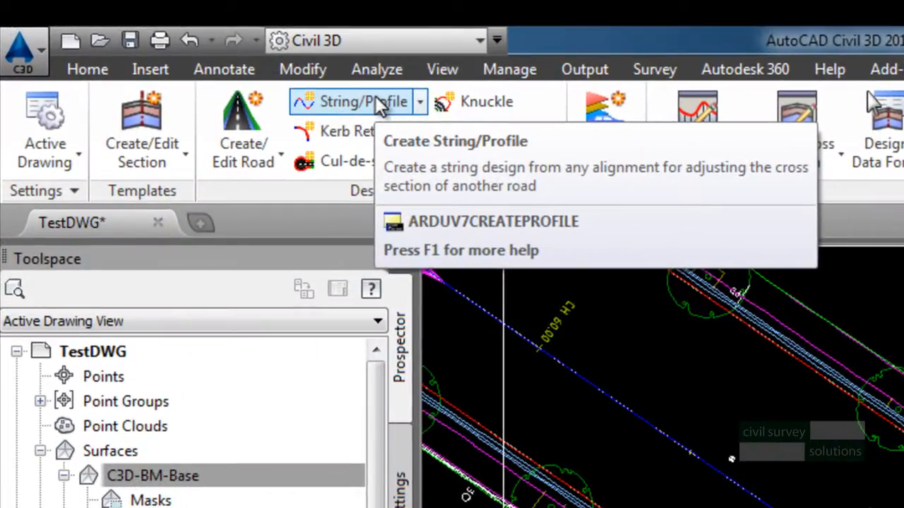
{"action": "left_click", "coordinate": [421, 103]}
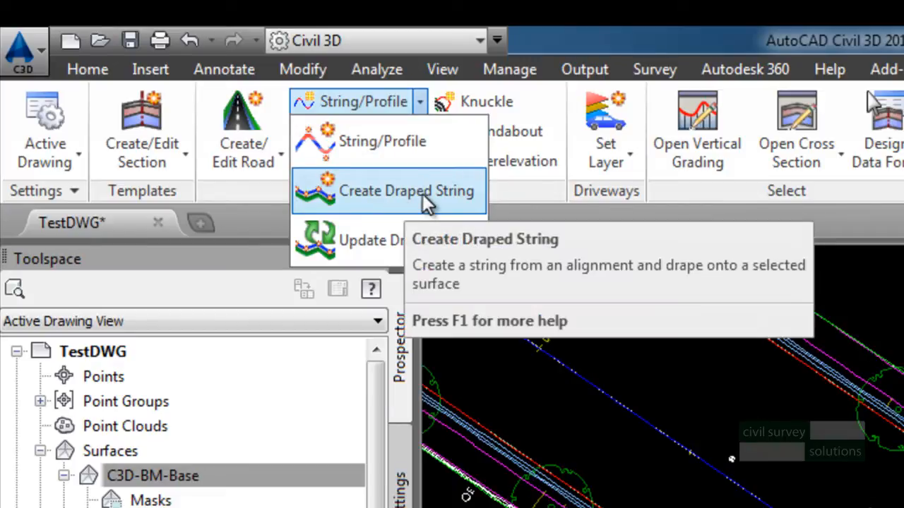
{"action": "left_click", "coordinate": [422, 191]}
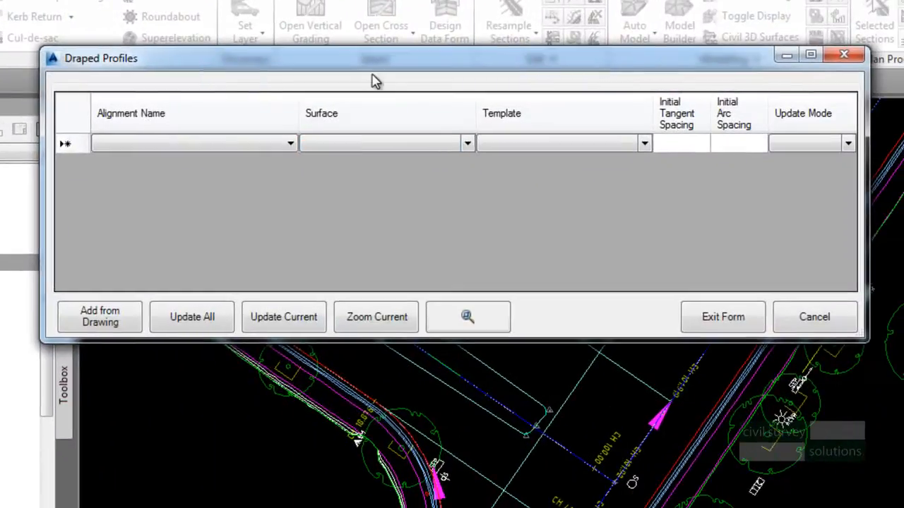
{"action": "mouse_move", "coordinate": [375, 80]}
{"action": "left_mouse_down"}
{"action": "mouse_move", "coordinate": [389, 81]}
{"action": "mouse_move", "coordinate": [357, 36]}
{"action": "left_mouse_up"}
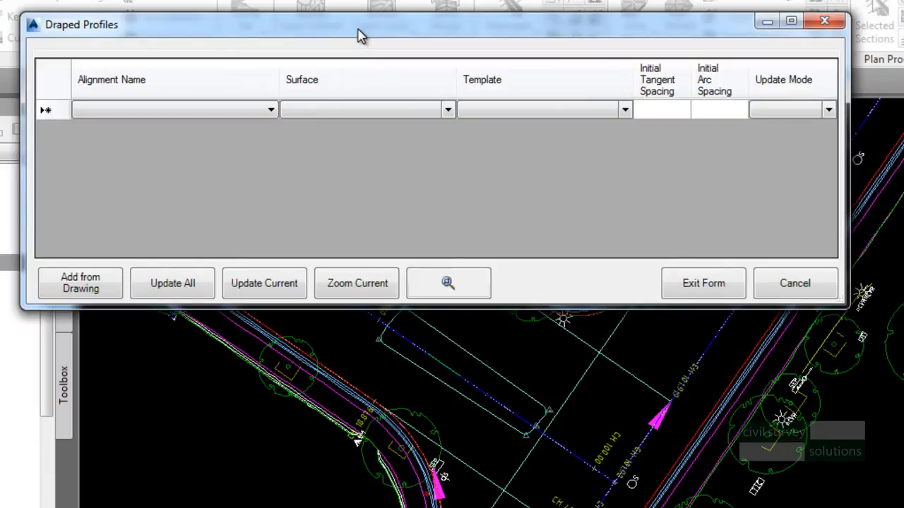
{"action": "left_click", "coordinate": [271, 109]}
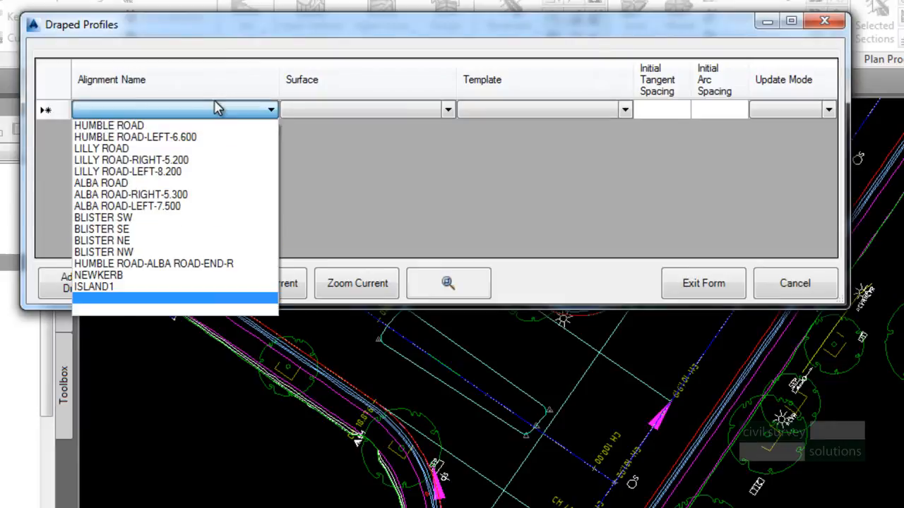
{"action": "left_click", "coordinate": [111, 290]}
{"action": "left_click", "coordinate": [353, 113]}
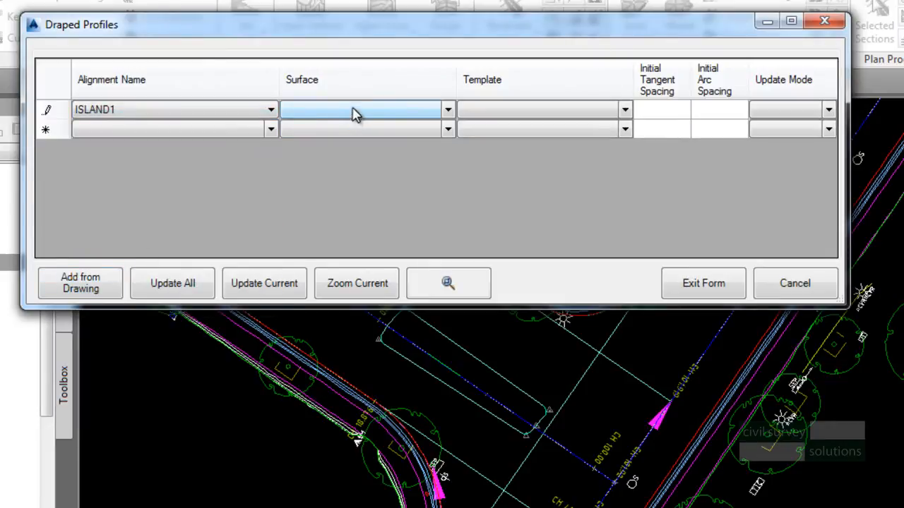
{"action": "left_click", "coordinate": [357, 113]}
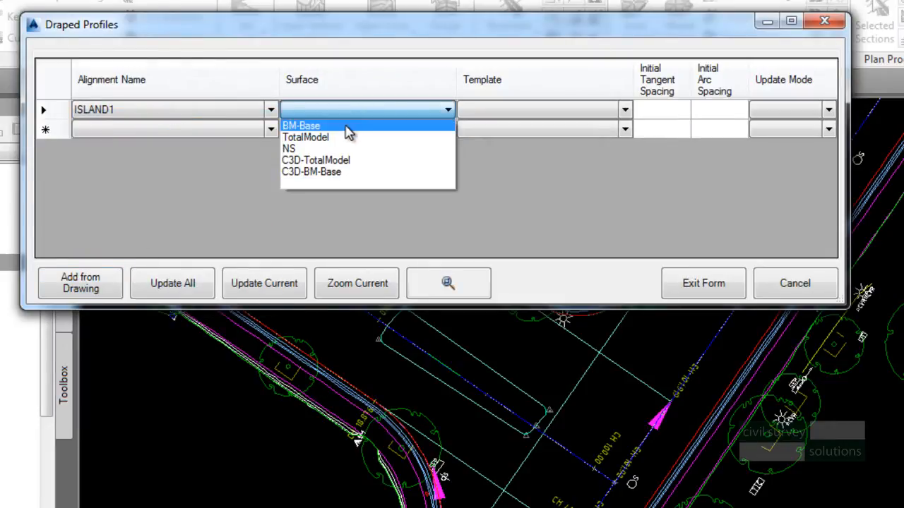
{"action": "left_click", "coordinate": [352, 126]}
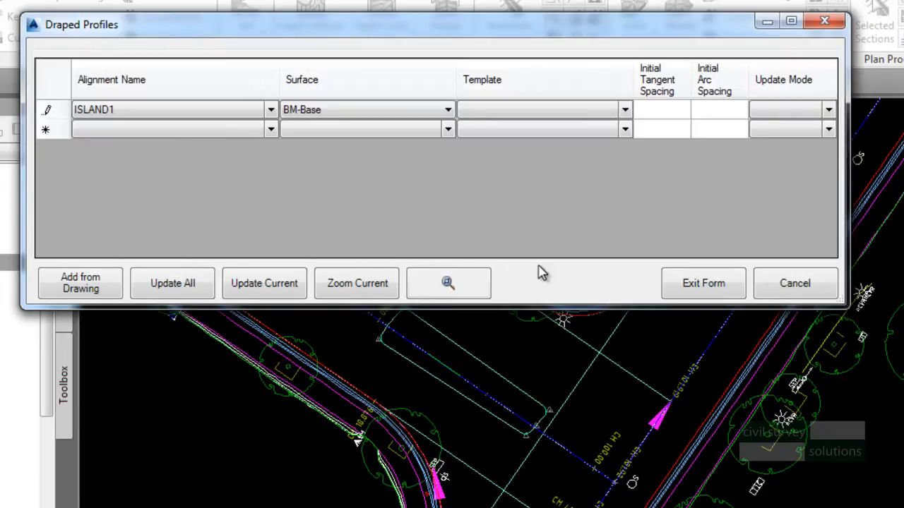
Give the ISLAND1 entry the Metric Island-R SM template, initial tangent and arc spacings of .1, and Auto update mode.
{"action": "left_click", "coordinate": [626, 108]}
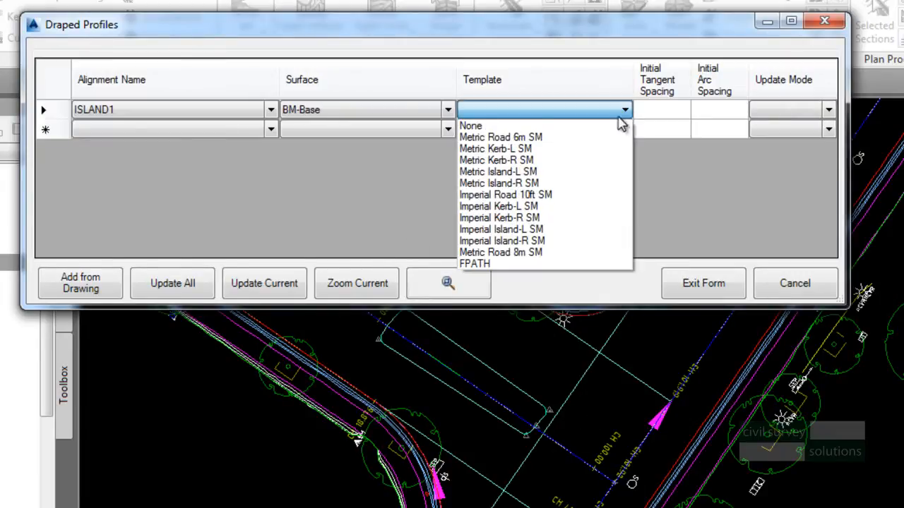
{"action": "left_click", "coordinate": [575, 183]}
{"action": "left_click", "coordinate": [665, 109]}
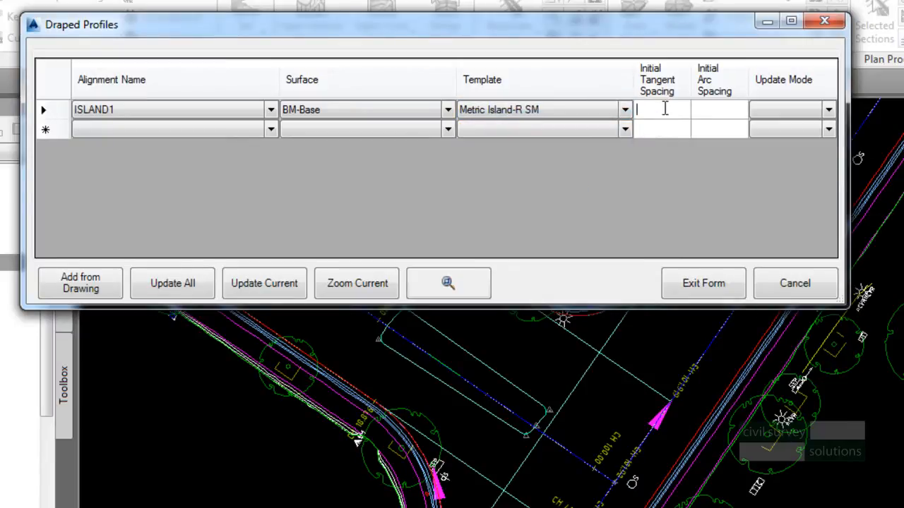
{"action": "type", "text": ".5.1"}
{"action": "left_click", "coordinate": [676, 106]}
{"action": "type", "text": ".1"}
{"action": "left_click", "coordinate": [826, 111]}
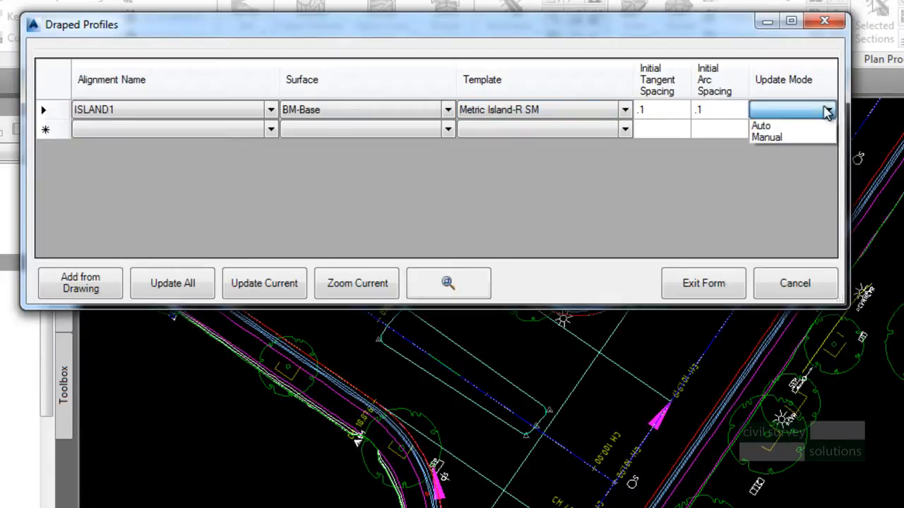
{"action": "left_click", "coordinate": [815, 124]}
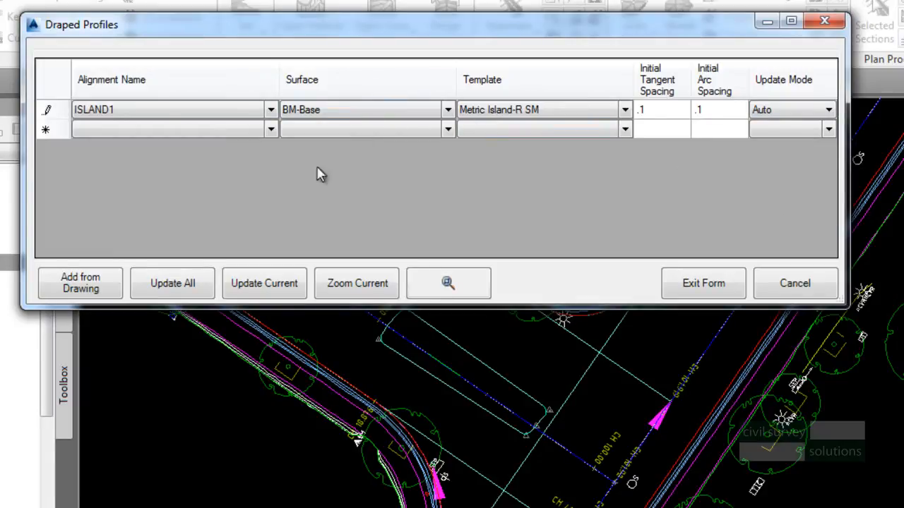
Update all draped profiles regardless of their update setting and exit the Draped Profiles form.
{"action": "left_click", "coordinate": [187, 284]}
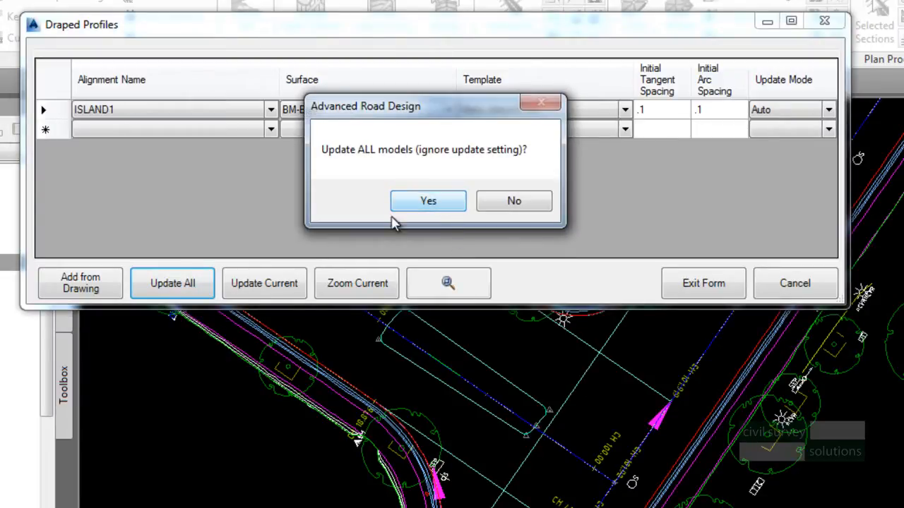
{"action": "left_click", "coordinate": [423, 205]}
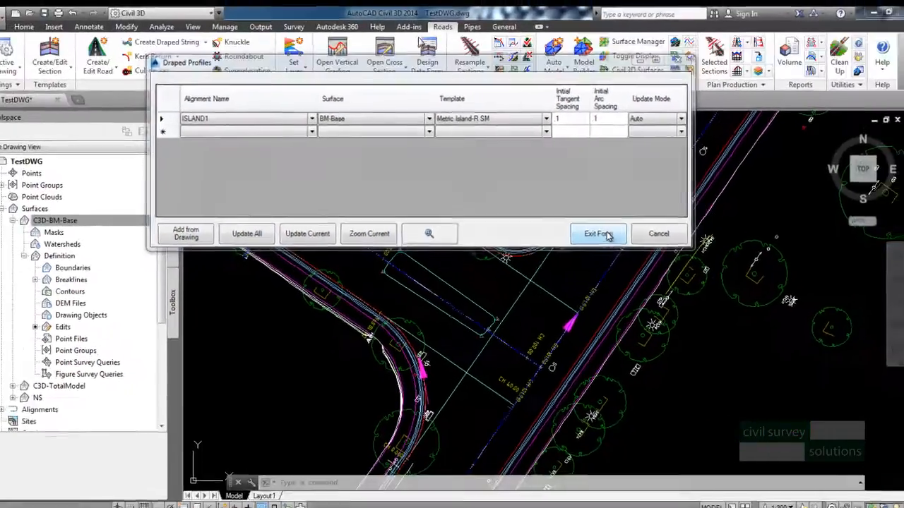
{"action": "left_click", "coordinate": [725, 286]}
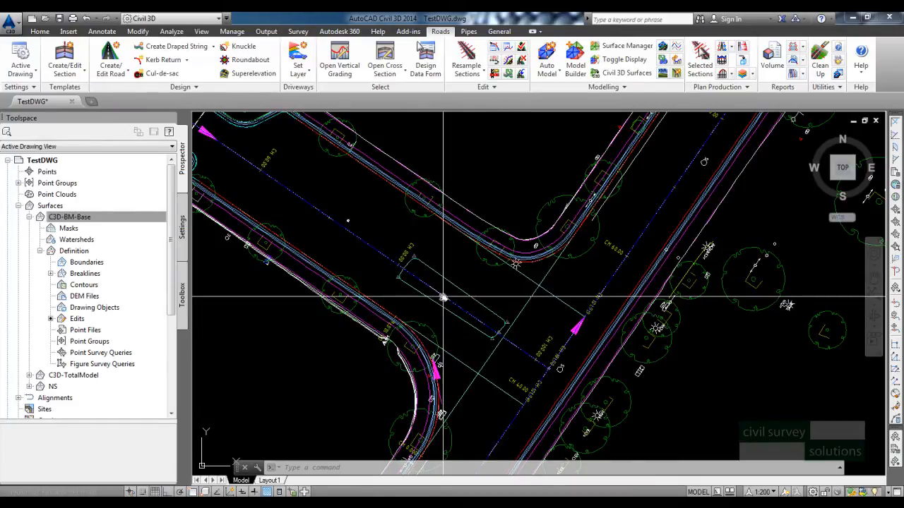
Open the vertical grading of the Island1 alignment to view its draped profile.
{"action": "mouse_move", "coordinate": [443, 297]}
{"action": "scroll", "coordinate": [456, 303], "scroll_direction": "up", "scroll_amount": 4}
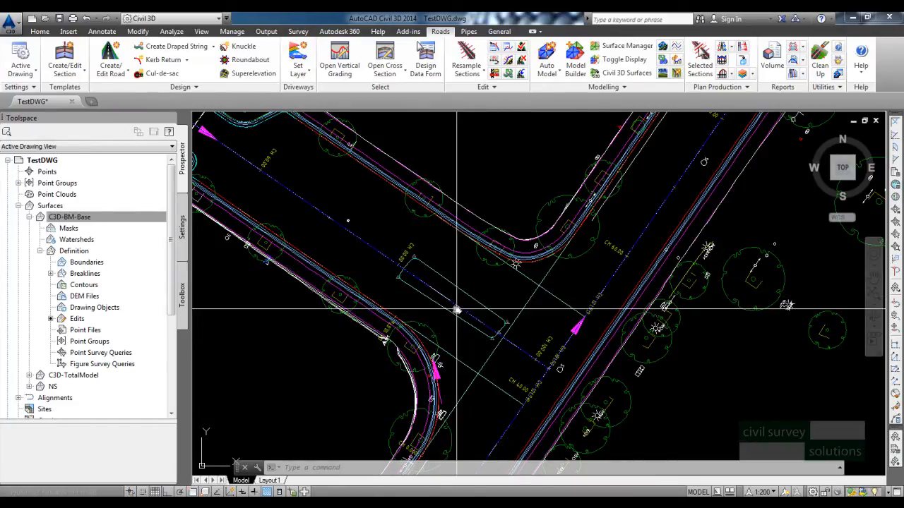
{"action": "middle_click_drag", "start_coordinate": [454, 303], "coordinate": [454, 256]}
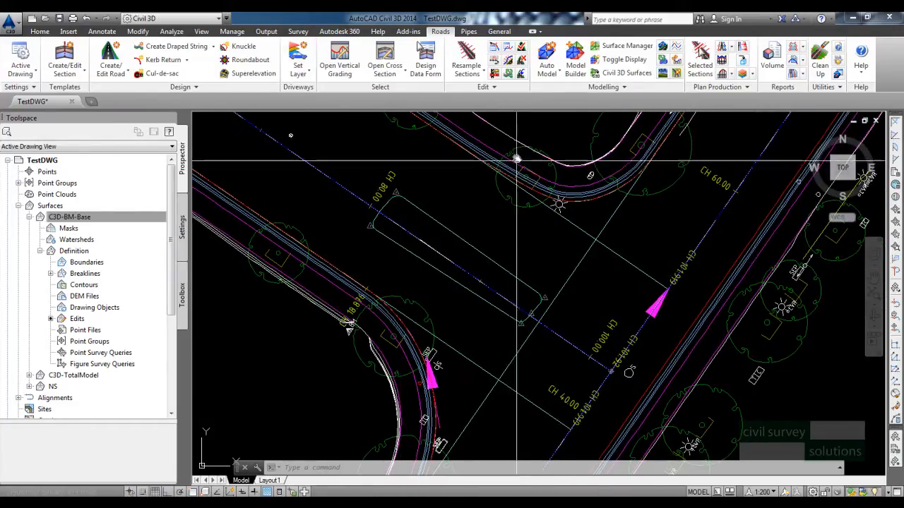
{"action": "middle_click_drag", "start_coordinate": [476, 178], "coordinate": [461, 209]}
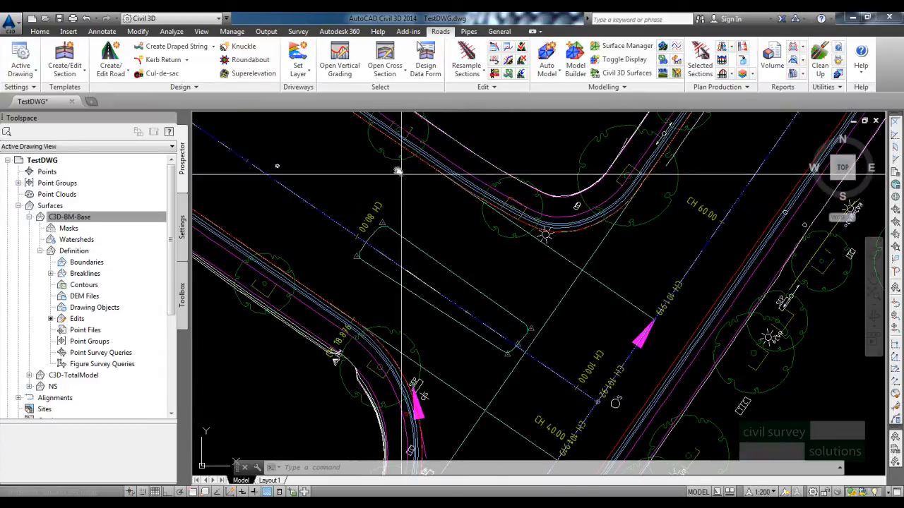
{"action": "left_click", "coordinate": [339, 62]}
{"action": "left_click", "coordinate": [450, 276]}
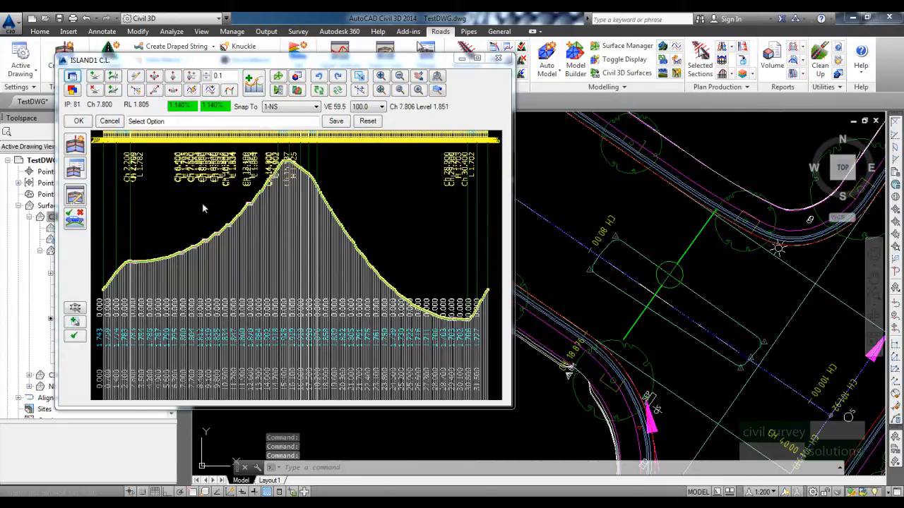
Step through the ISLAND1 cross sections from chainage 10.500 onwards, then close the section viewer and accept the vertical grading.
{"action": "right_click", "coordinate": [228, 275]}
{"action": "left_click_drag", "start_coordinate": [187, 36], "coordinate": [302, 95]}
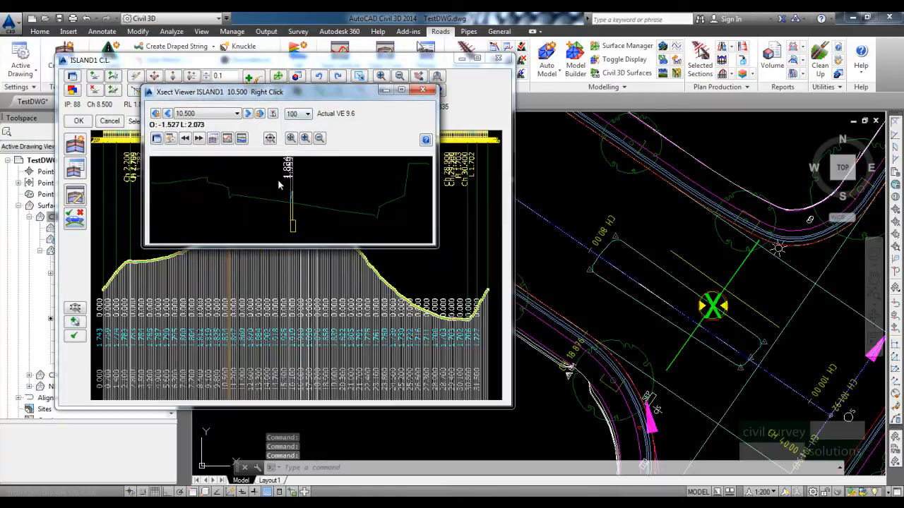
{"action": "left_click", "coordinate": [253, 114]}
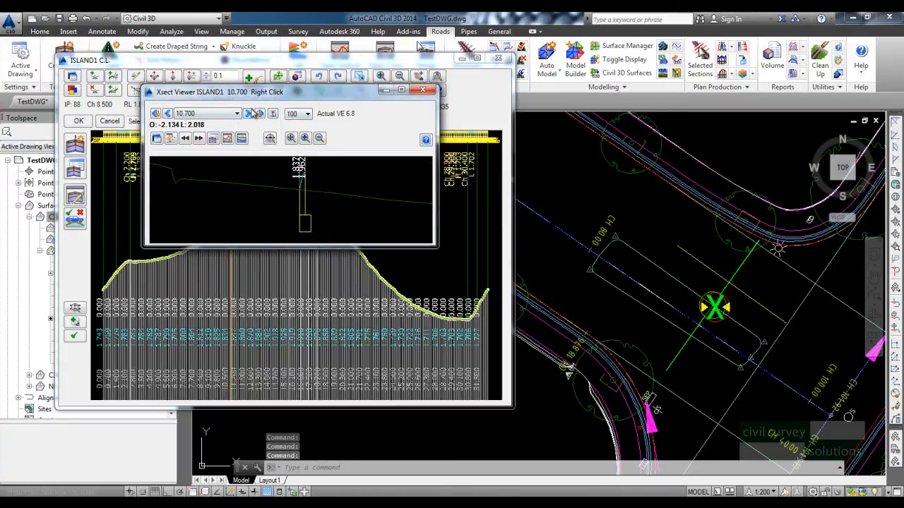
{"action": "left_click", "coordinate": [253, 114]}
{"action": "left_click", "coordinate": [253, 114]}
{"action": "left_click", "coordinate": [253, 115]}
{"action": "left_click", "coordinate": [253, 114]}
{"action": "left_click", "coordinate": [423, 92]}
{"action": "left_click", "coordinate": [81, 122]}
Examine the traffic island in plan, checking the surface levels around the island outline and the Alba Road centreline.
{"action": "scroll", "coordinate": [470, 221], "scroll_direction": "down", "scroll_amount": 2}
{"action": "mouse_move", "coordinate": [523, 233]}
{"action": "middle_mouse_down"}
{"action": "mouse_move", "coordinate": [459, 260]}
{"action": "mouse_move", "coordinate": [542, 271]}
{"action": "middle_mouse_up"}
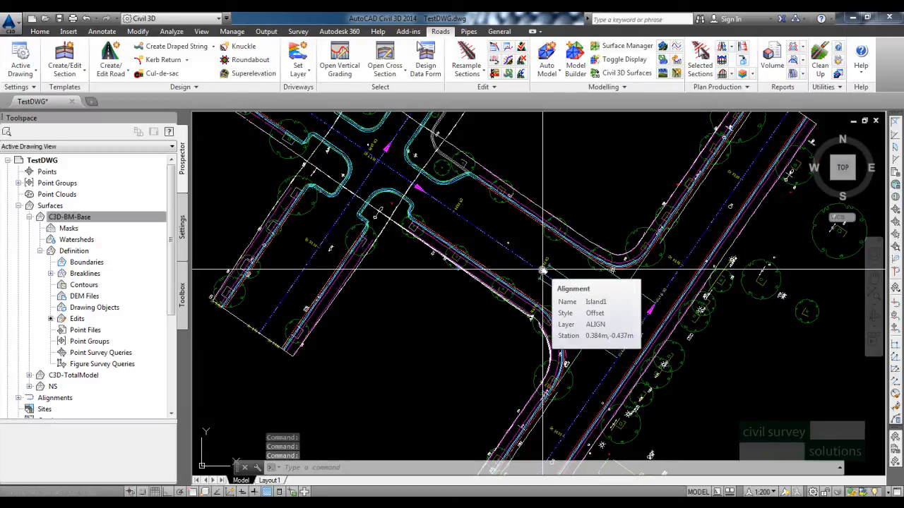
{"action": "scroll", "coordinate": [572, 289], "scroll_direction": "up", "scroll_amount": 3}
{"action": "middle_click_drag", "start_coordinate": [589, 262], "coordinate": [523, 276]}
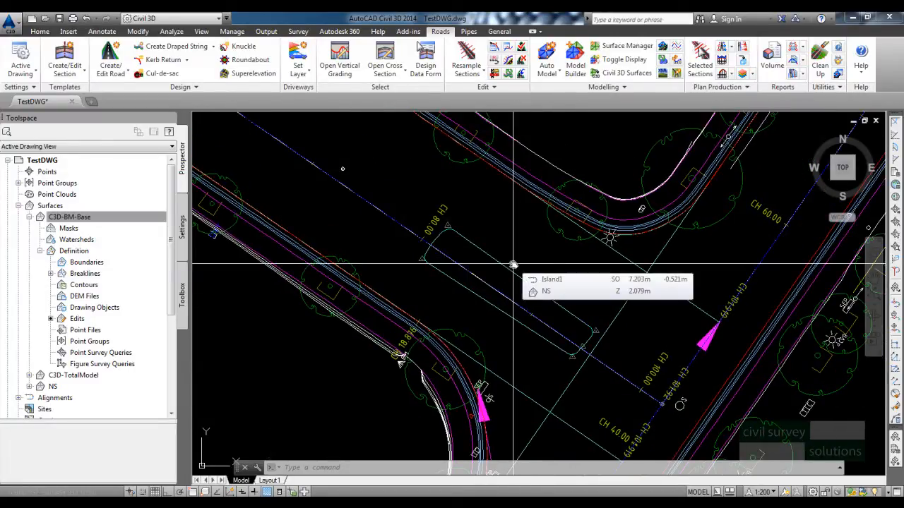
{"action": "left_click", "coordinate": [28, 217]}
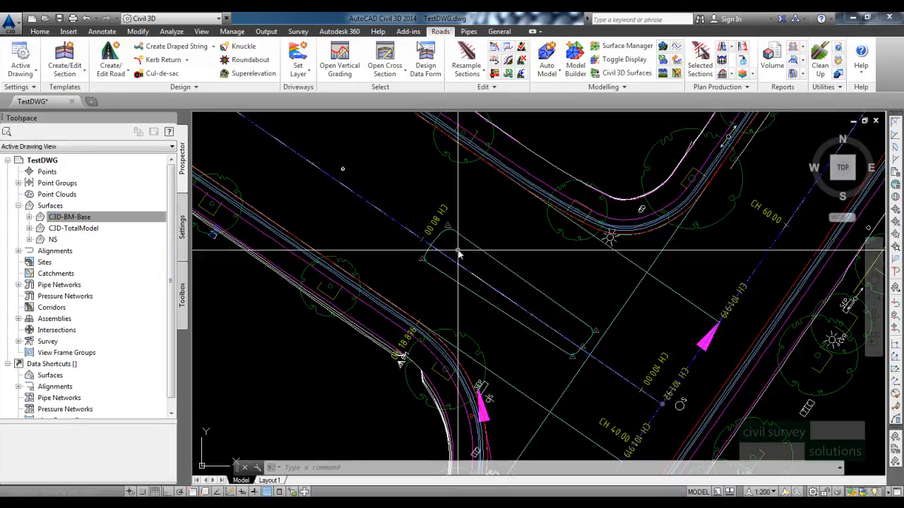
{"action": "middle_click_drag", "start_coordinate": [459, 260], "coordinate": [460, 272]}
{"action": "mouse_move", "coordinate": [460, 273]}
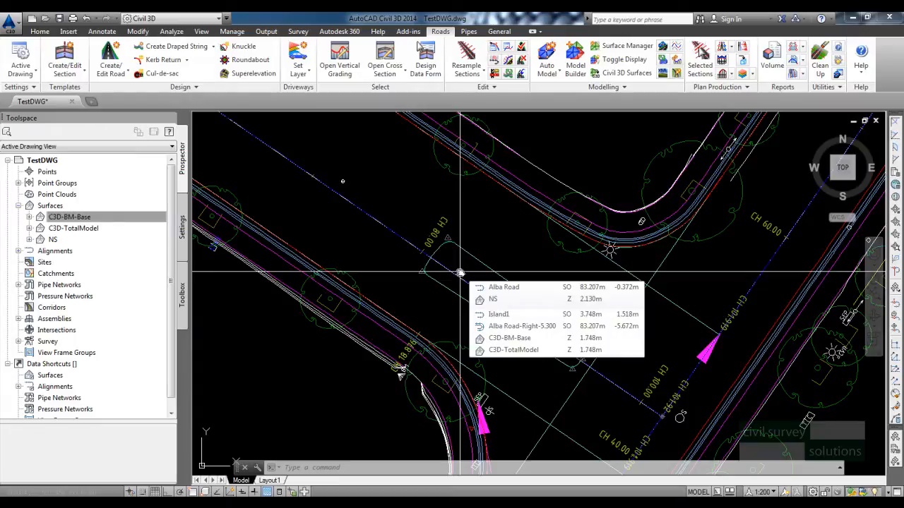
{"action": "scroll", "coordinate": [460, 272], "scroll_direction": "up", "scroll_amount": 3}
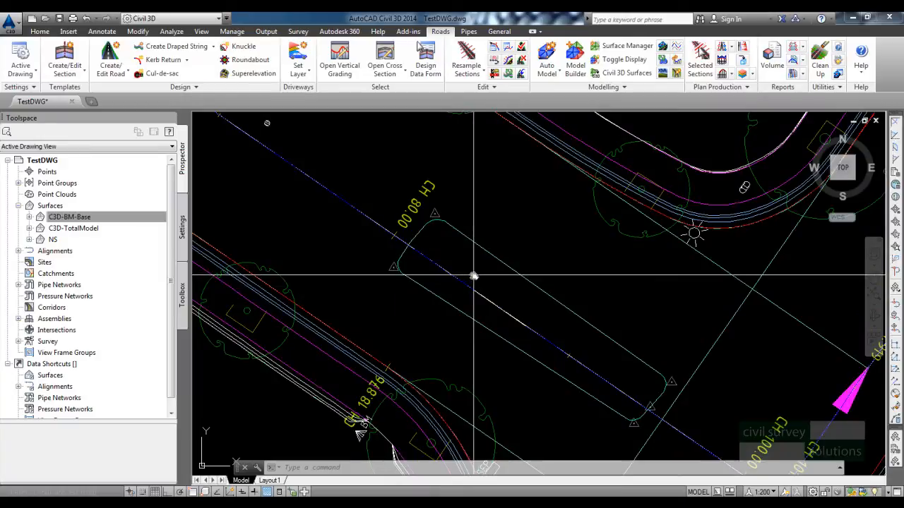
{"action": "mouse_move", "coordinate": [473, 276]}
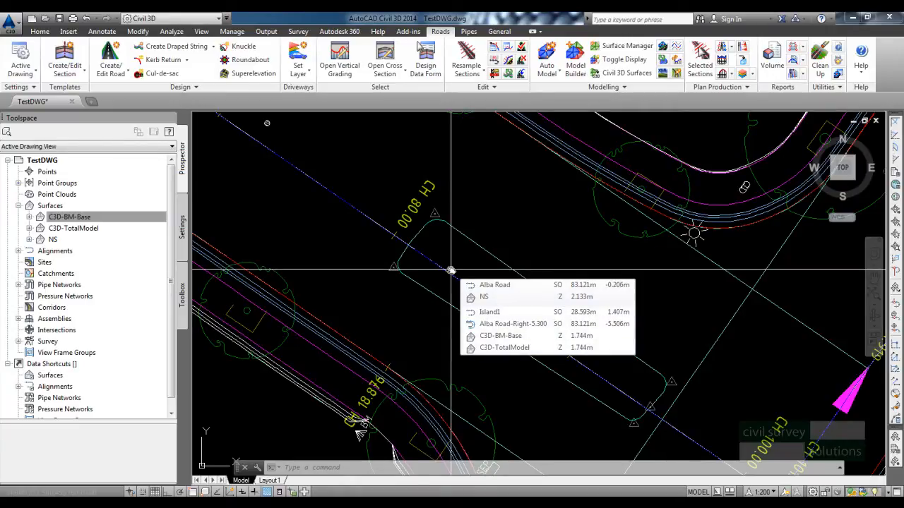
{"action": "scroll", "coordinate": [449, 267], "scroll_direction": "down", "scroll_amount": 4}
{"action": "middle_click_drag", "start_coordinate": [452, 254], "coordinate": [499, 264]}
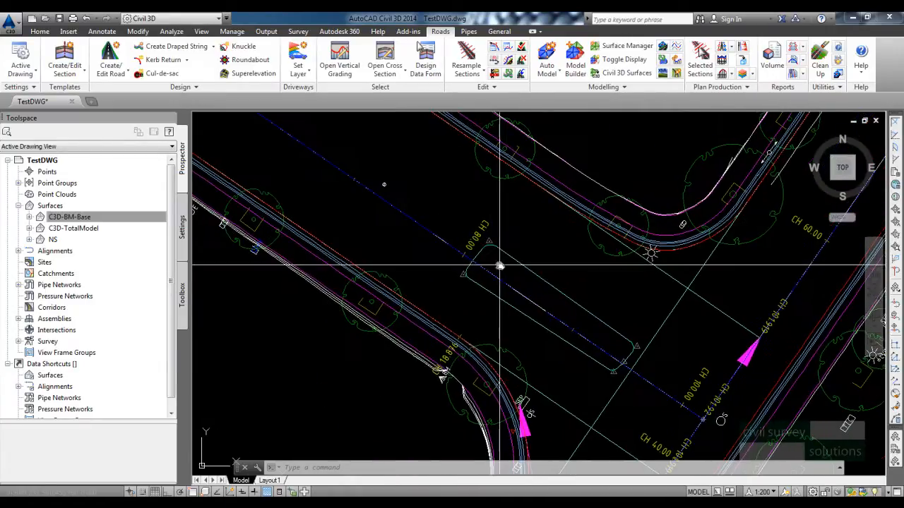
Turn off both the display and the automatic rebuild of the Base model.
{"action": "left_click", "coordinate": [619, 60]}
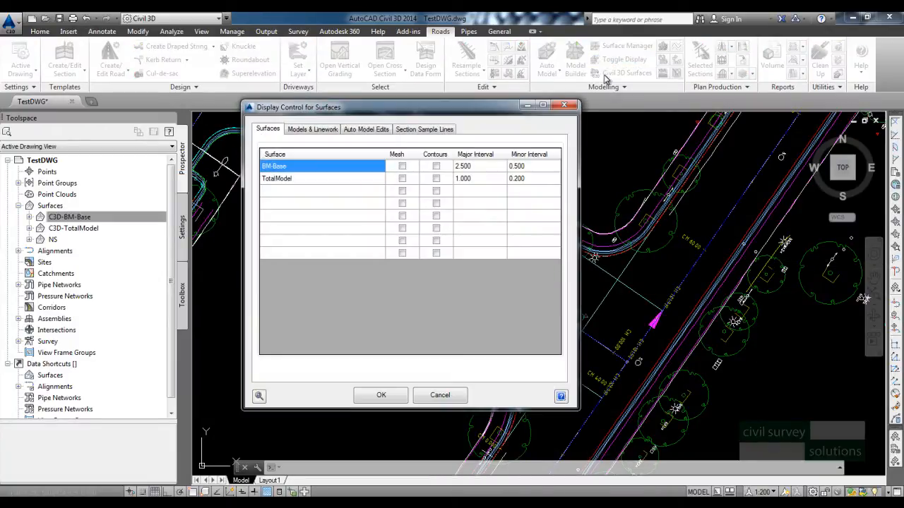
{"action": "left_click", "coordinate": [336, 130]}
{"action": "left_click", "coordinate": [493, 167]}
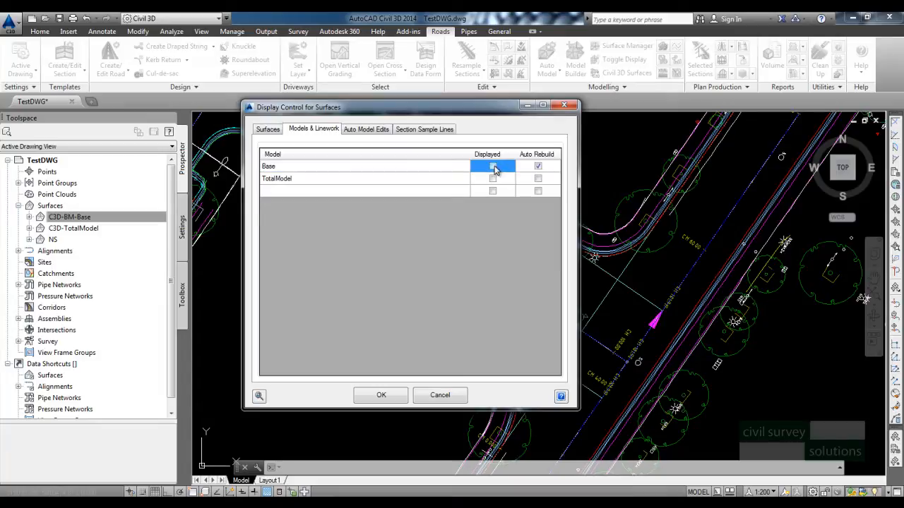
{"action": "left_click", "coordinate": [538, 166]}
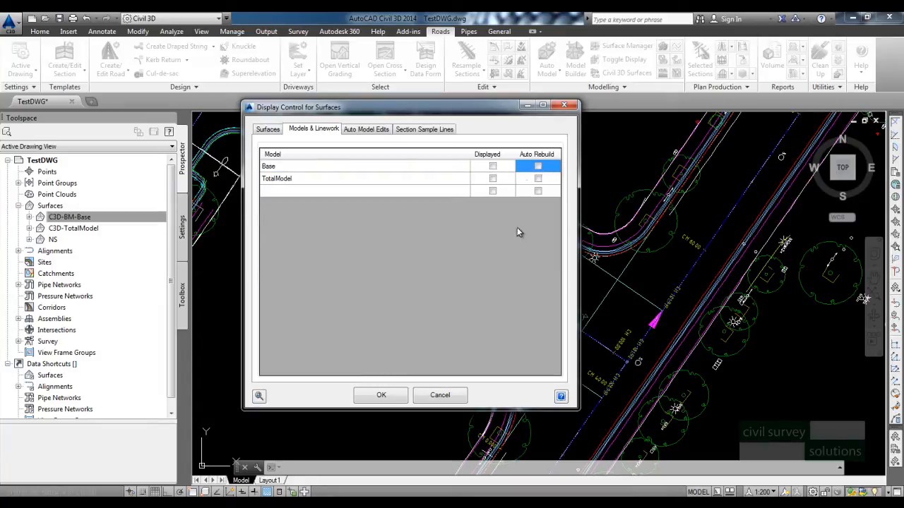
{"action": "left_click", "coordinate": [392, 392]}
Open the existing Base model for editing in the model builder.
{"action": "scroll", "coordinate": [492, 227], "scroll_direction": "down", "scroll_amount": 2}
{"action": "middle_click_drag", "start_coordinate": [482, 218], "coordinate": [482, 265]}
{"action": "scroll", "coordinate": [482, 266], "scroll_direction": "up", "scroll_amount": 2}
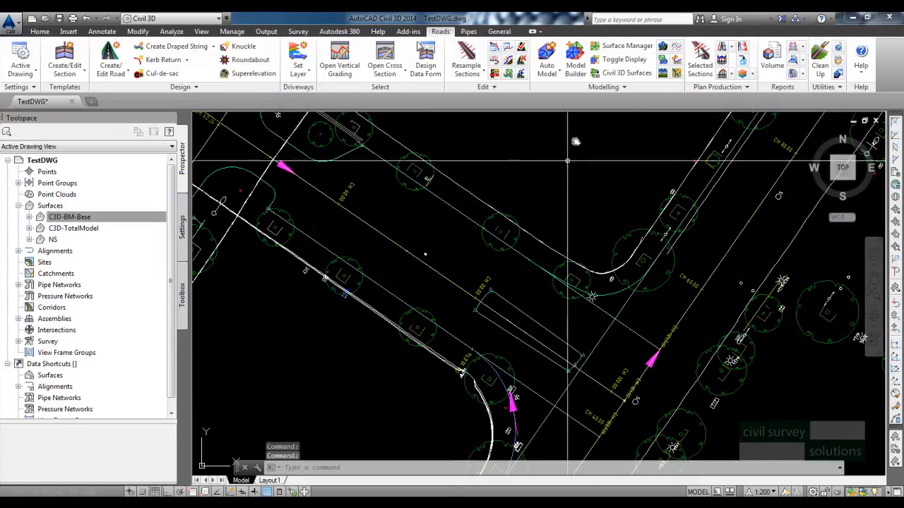
{"action": "left_click", "coordinate": [574, 60]}
{"action": "left_click", "coordinate": [106, 98]}
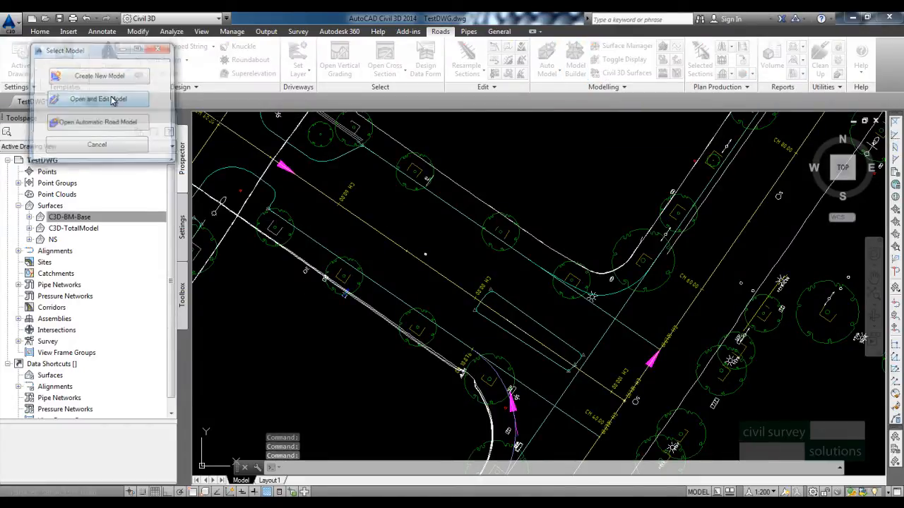
{"action": "left_click", "coordinate": [224, 180]}
{"action": "left_click", "coordinate": [305, 284]}
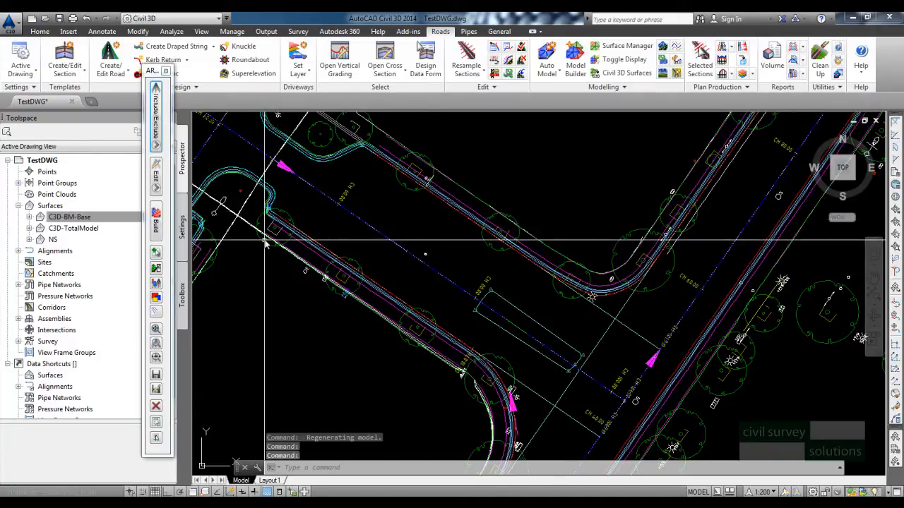
Save the Base model as a new model named Final with Islands.
{"action": "left_click", "coordinate": [156, 392]}
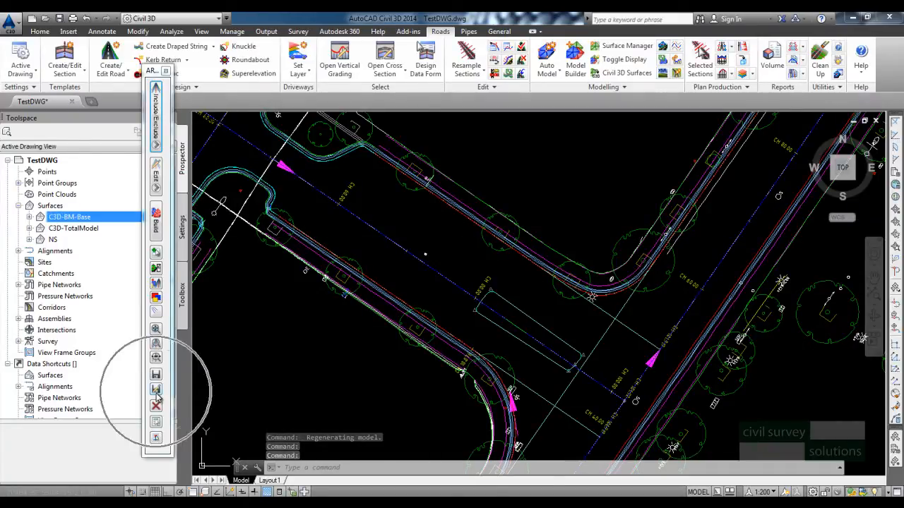
{"action": "left_click", "coordinate": [156, 393]}
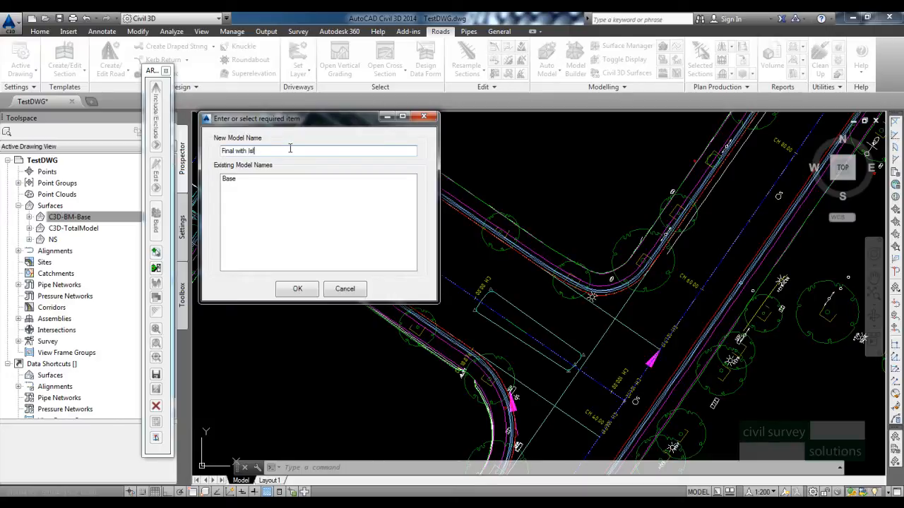
{"action": "left_click", "coordinate": [305, 283]}
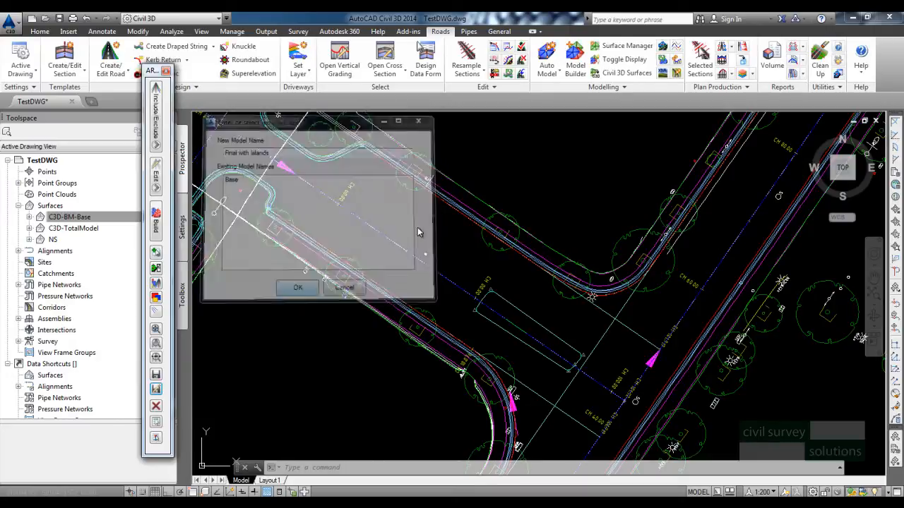
Include the ISLAND1 profile in the Final with Islands model and build the model.
{"action": "left_click", "coordinate": [161, 138]}
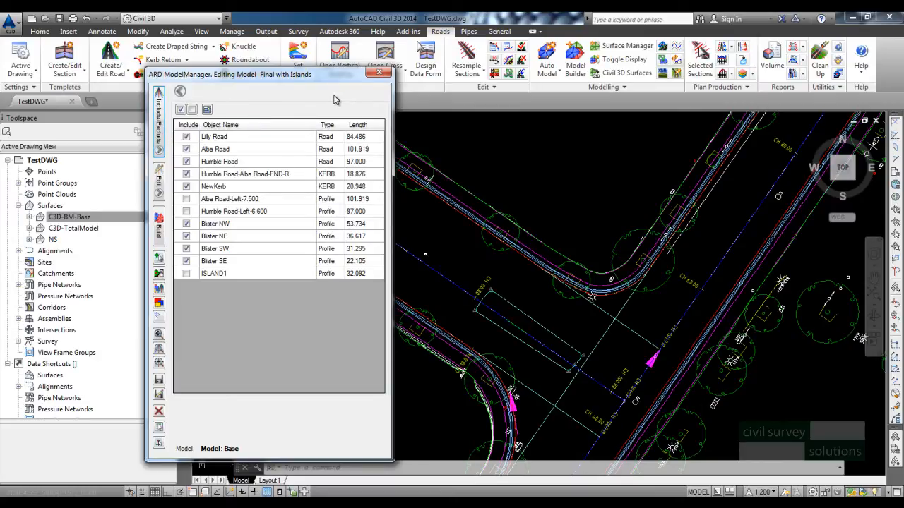
{"action": "left_click", "coordinate": [187, 274]}
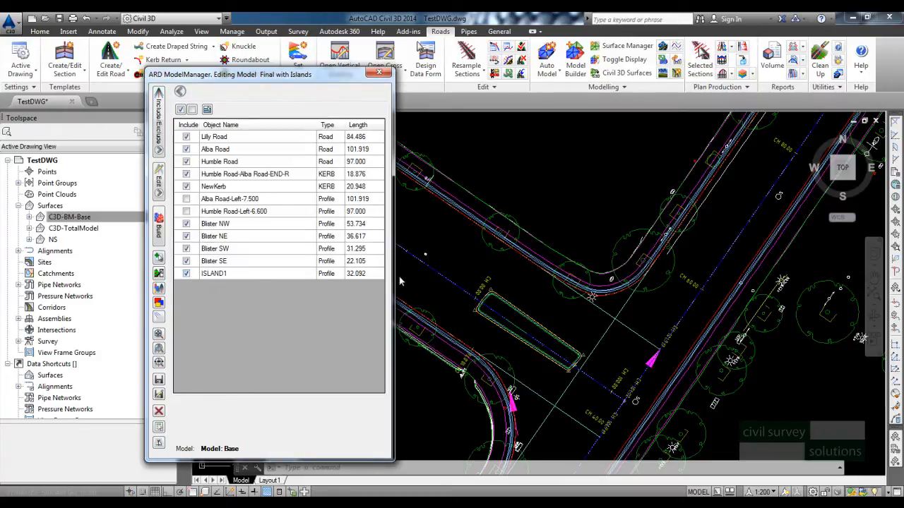
{"action": "scroll", "coordinate": [558, 289], "scroll_direction": "up", "scroll_amount": 3}
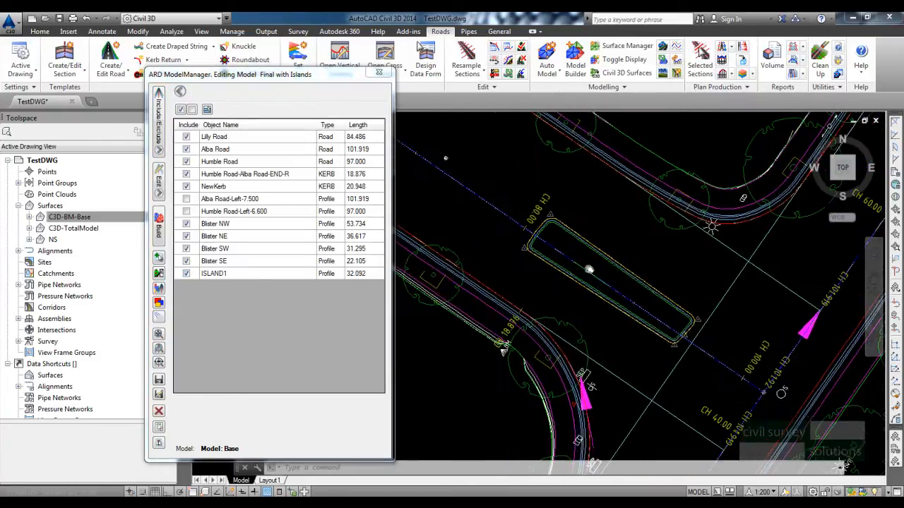
{"action": "left_click", "coordinate": [159, 235]}
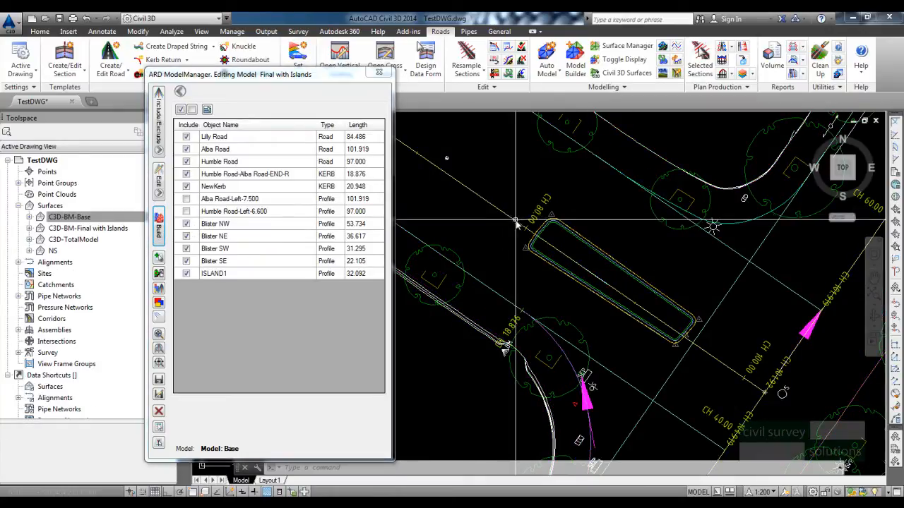
Set the surface style of C3D-BM-Final with Islands to Triangles - Design.
{"action": "right_click", "coordinate": [84, 231]}
{"action": "left_click", "coordinate": [85, 234]}
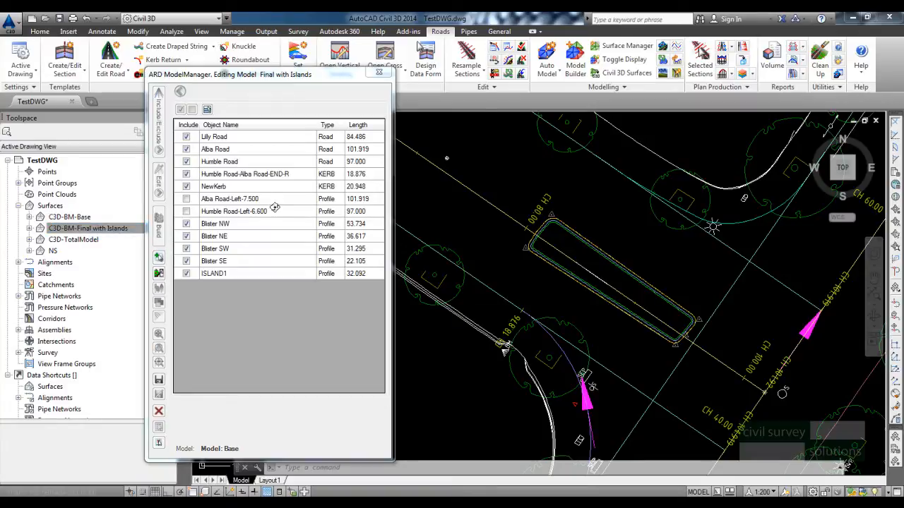
{"action": "left_click", "coordinate": [106, 212]}
{"action": "scroll", "coordinate": [105, 332], "scroll_direction": "down", "scroll_amount": 4}
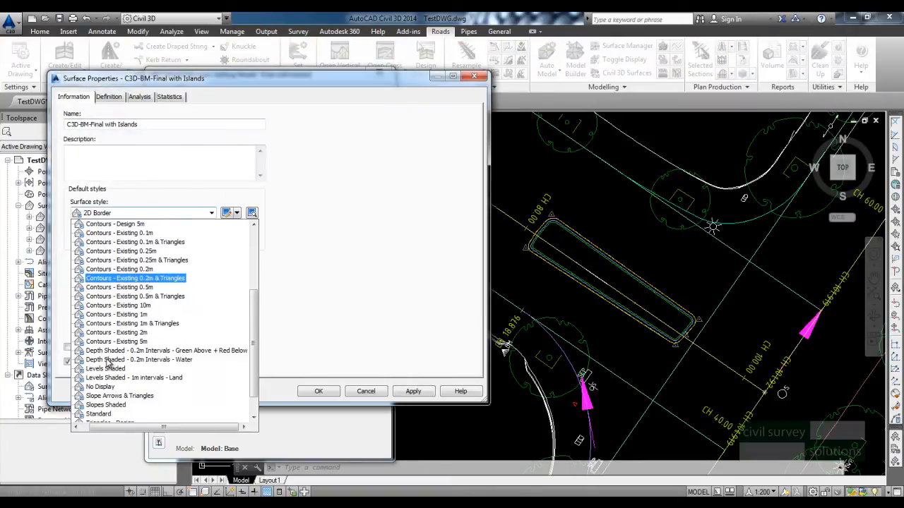
{"action": "left_click", "coordinate": [115, 400]}
{"action": "left_click", "coordinate": [322, 393]}
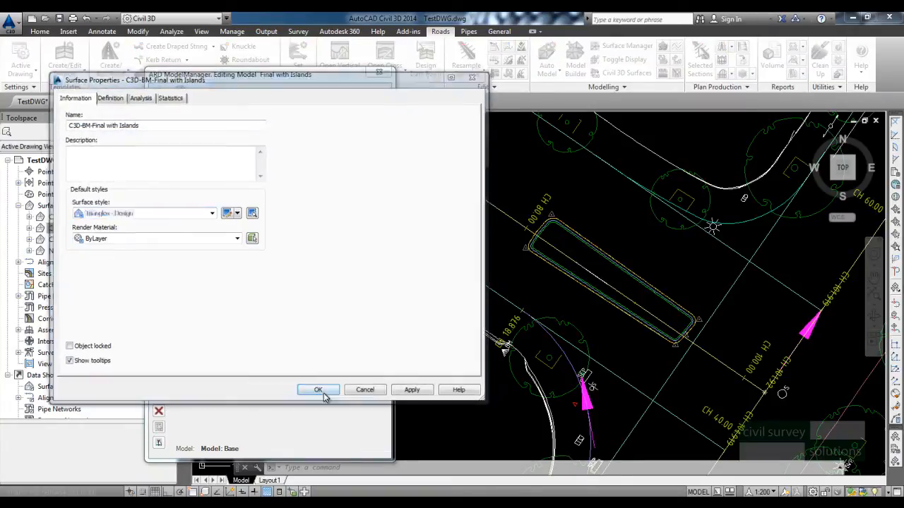
Examine the surface triangulation inside and around the traffic island, including the Alba Road centreline crossing it.
{"action": "middle_click_drag", "start_coordinate": [634, 340], "coordinate": [629, 296]}
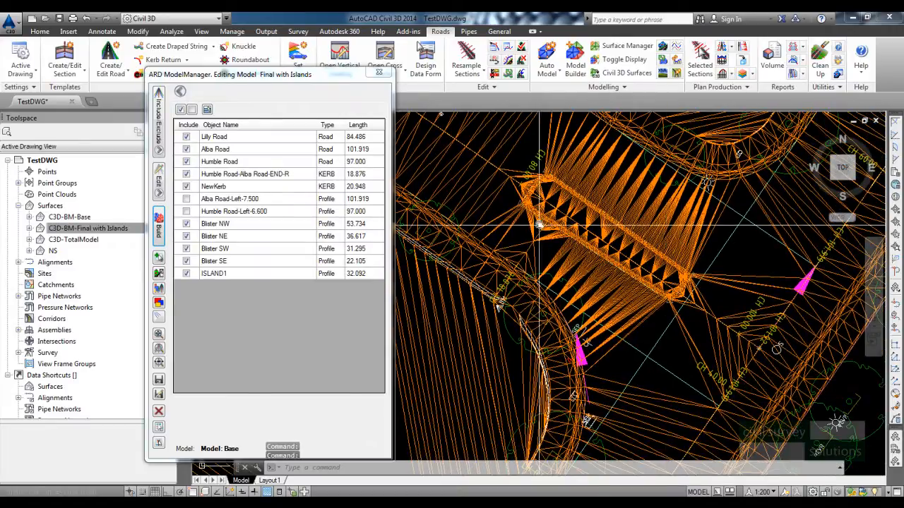
{"action": "scroll", "coordinate": [526, 226], "scroll_direction": "up", "scroll_amount": 5}
{"action": "scroll", "coordinate": [551, 233], "scroll_direction": "down", "scroll_amount": 3}
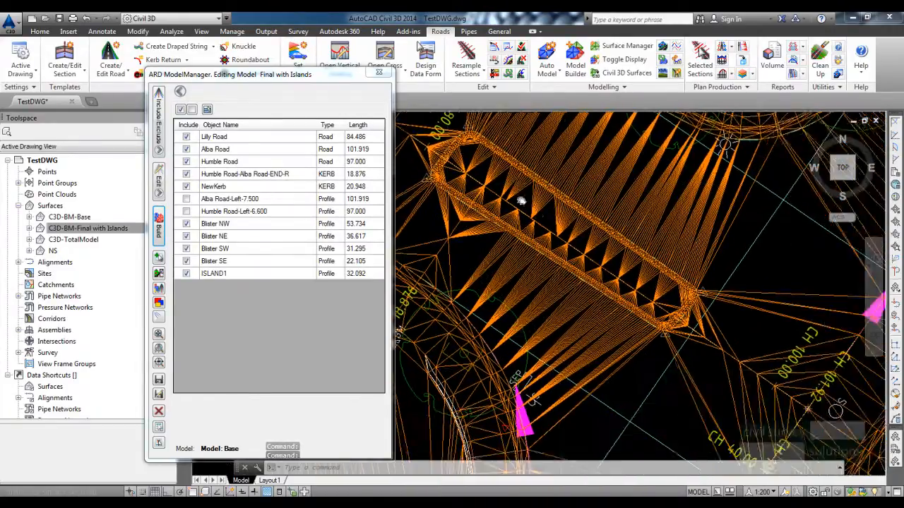
{"action": "scroll", "coordinate": [589, 233], "scroll_direction": "up", "scroll_amount": 3}
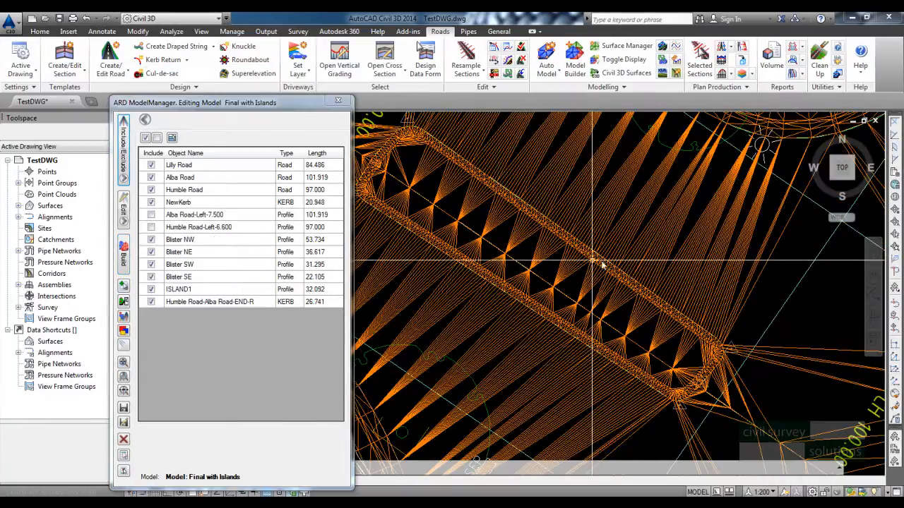
{"action": "scroll", "coordinate": [592, 260], "scroll_direction": "down", "scroll_amount": 1}
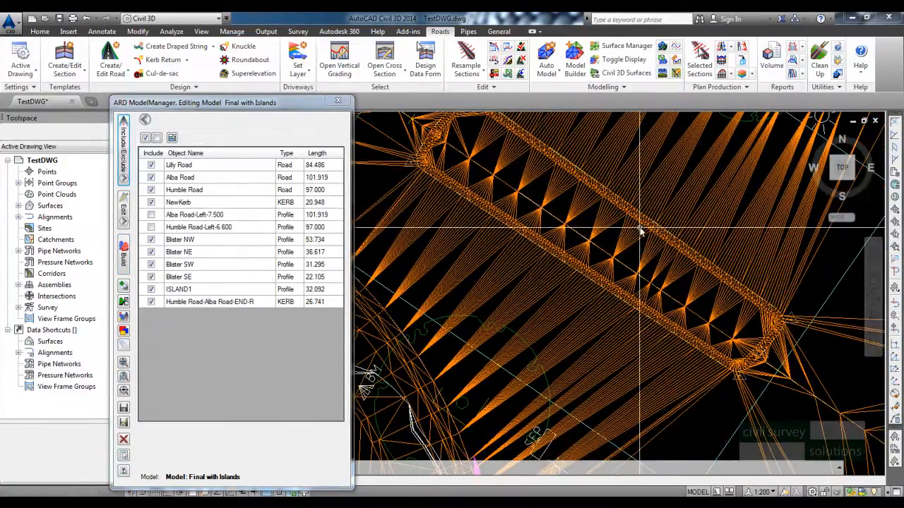
{"action": "scroll", "coordinate": [452, 146], "scroll_direction": "up", "scroll_amount": 1}
{"action": "mouse_move", "coordinate": [448, 185]}
{"action": "middle_mouse_down"}
{"action": "mouse_move", "coordinate": [473, 250]}
{"action": "mouse_move", "coordinate": [583, 289]}
{"action": "mouse_move", "coordinate": [513, 210]}
{"action": "middle_mouse_up"}
{"action": "middle_click_drag", "start_coordinate": [566, 266], "coordinate": [527, 240]}
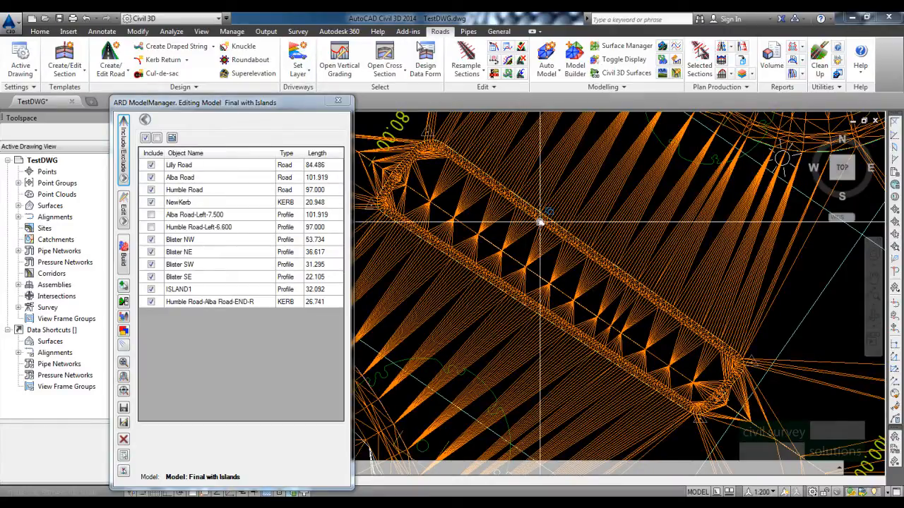
Start a string selection trim on Alba Road and add chainage 80.789 at the traffic island's north-western end as the range start.
{"action": "left_click", "coordinate": [123, 219]}
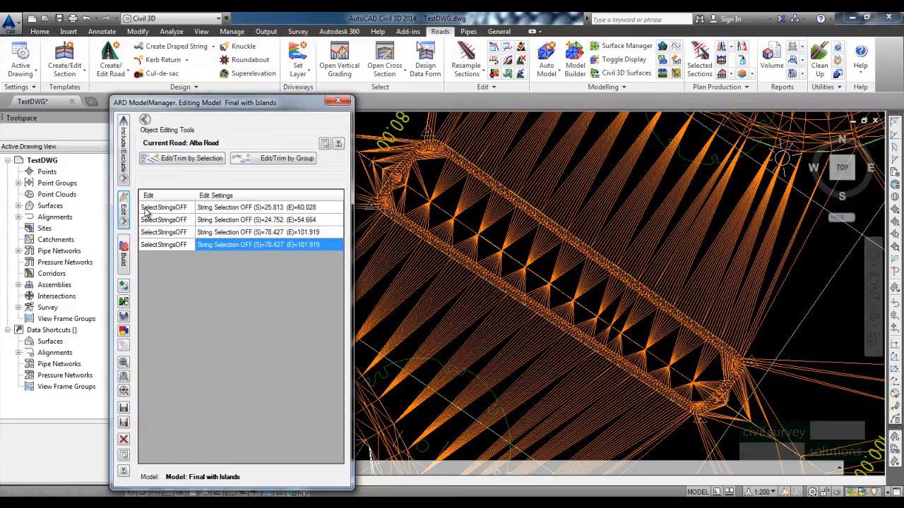
{"action": "left_click", "coordinate": [188, 159]}
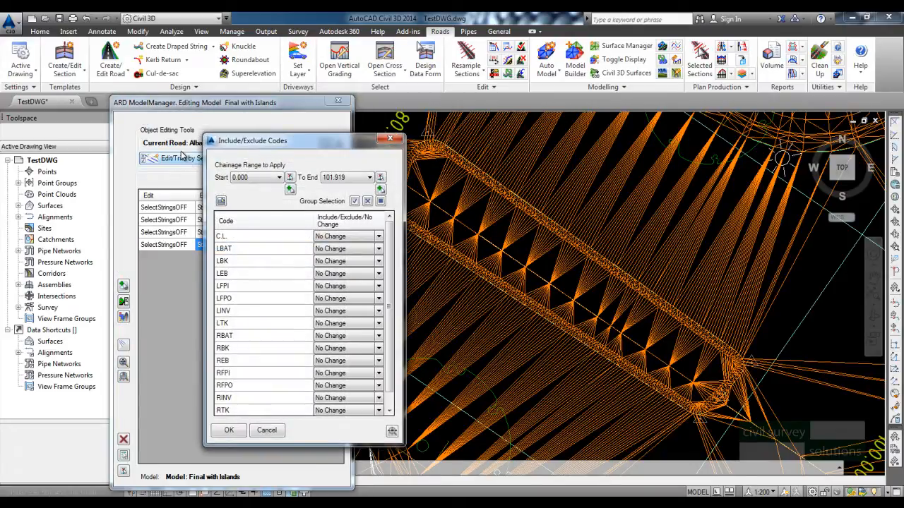
{"action": "left_click", "coordinate": [291, 189]}
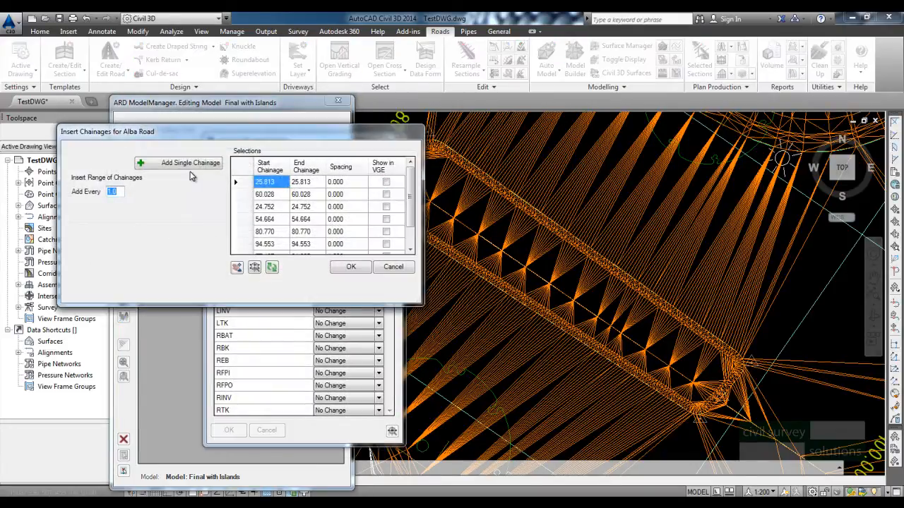
{"action": "left_click", "coordinate": [195, 169]}
{"action": "scroll", "coordinate": [438, 208], "scroll_direction": "up", "scroll_amount": 6}
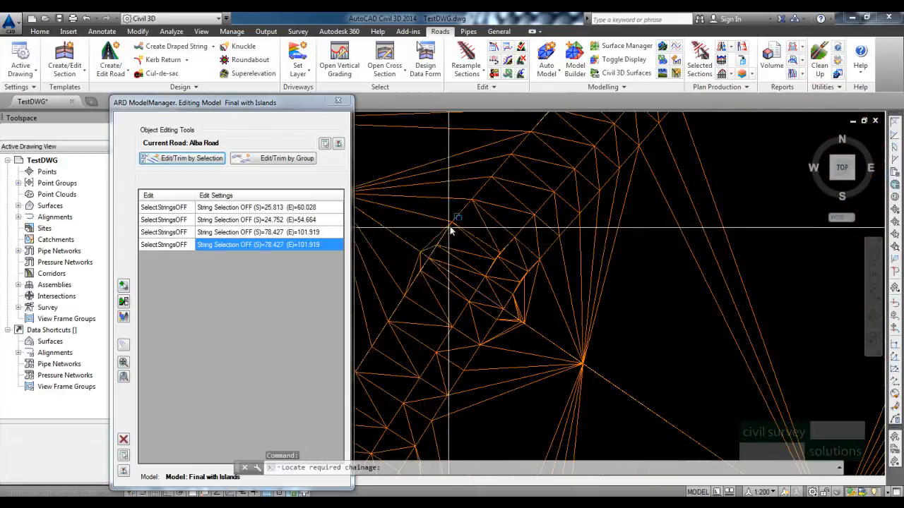
{"action": "left_click", "coordinate": [428, 254]}
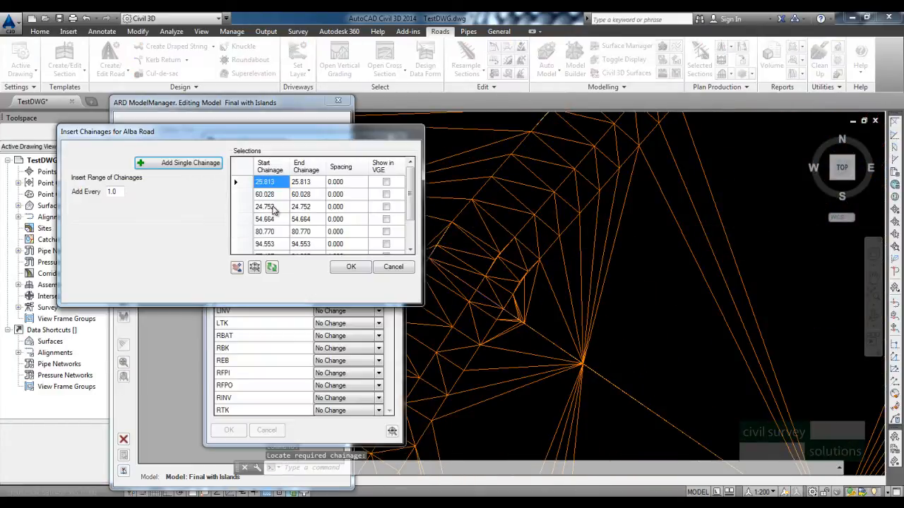
{"action": "scroll", "coordinate": [412, 204], "scroll_direction": "down", "scroll_amount": 3}
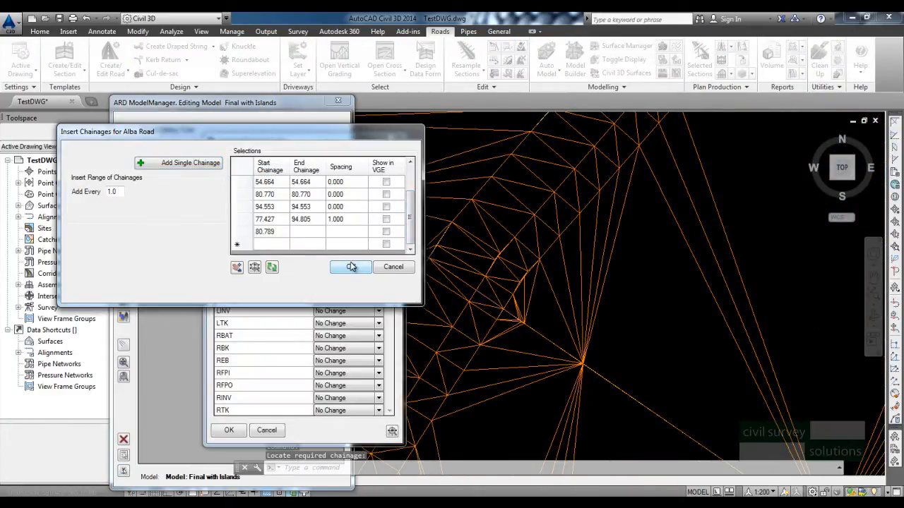
{"action": "left_click", "coordinate": [351, 266]}
Add chainage 94.582 at the traffic island's south-eastern end as the end of the Alba Road trim range.
{"action": "left_click", "coordinate": [382, 191]}
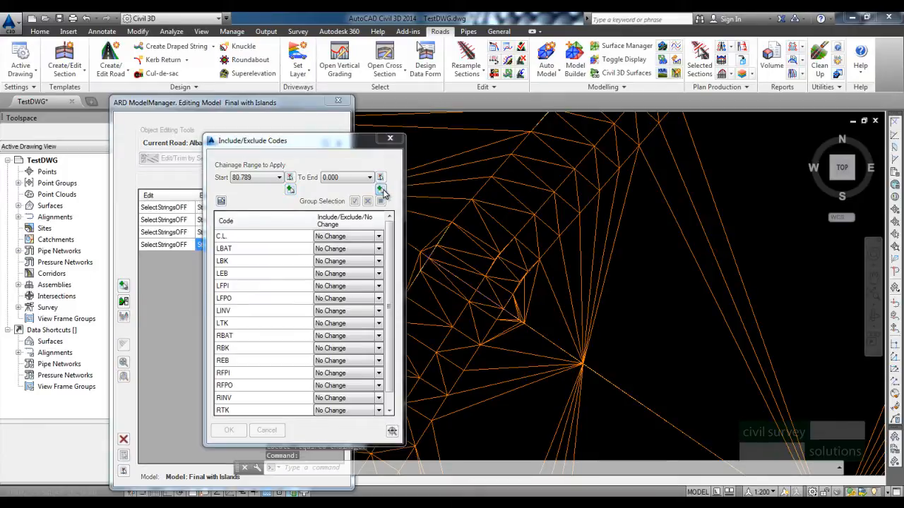
{"action": "left_click", "coordinate": [189, 163]}
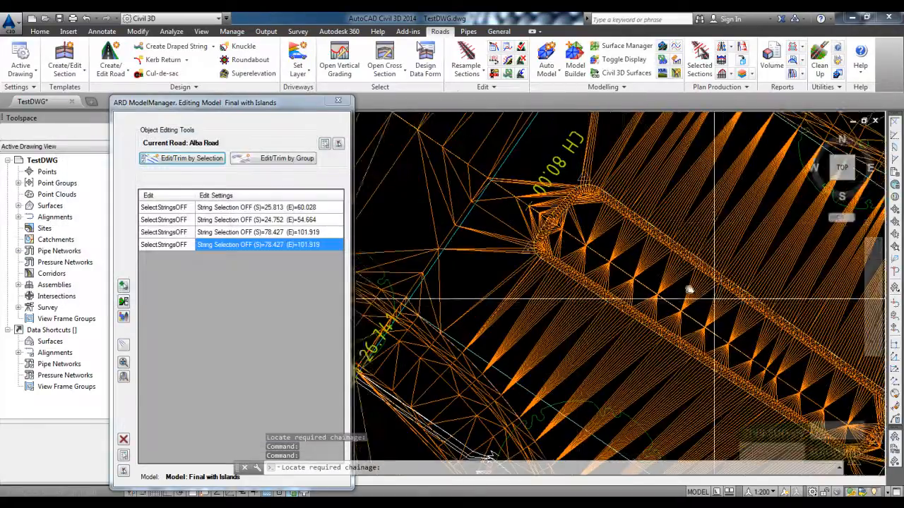
{"action": "scroll", "coordinate": [652, 340], "scroll_direction": "up", "scroll_amount": 2}
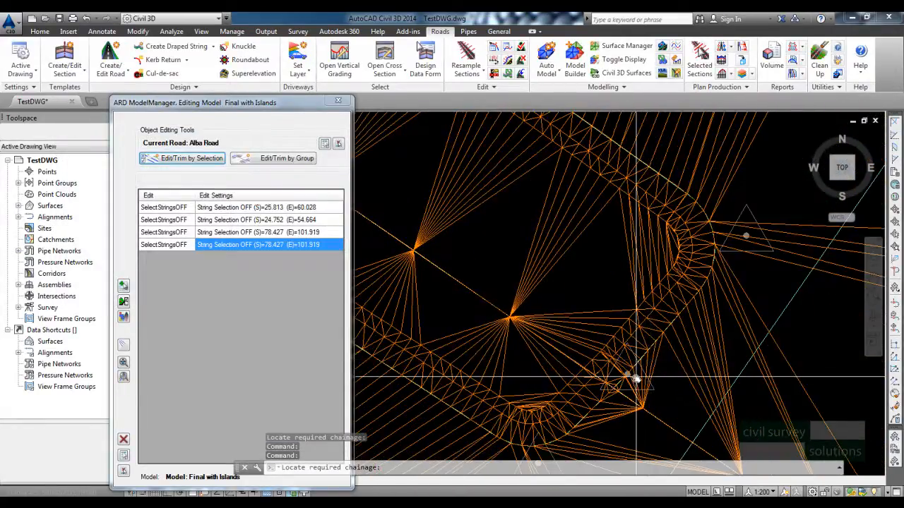
{"action": "left_click", "coordinate": [636, 374]}
{"action": "left_click_drag", "start_coordinate": [410, 207], "coordinate": [411, 249]}
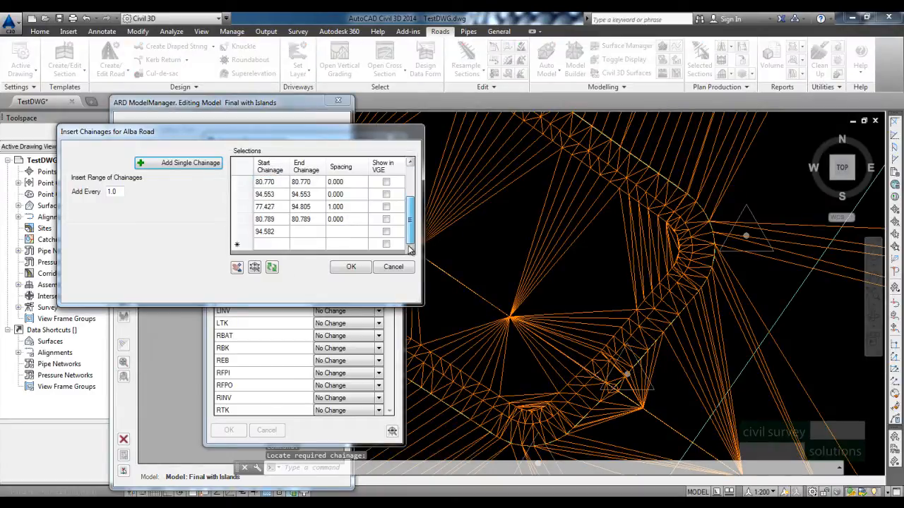
{"action": "left_click", "coordinate": [351, 267]}
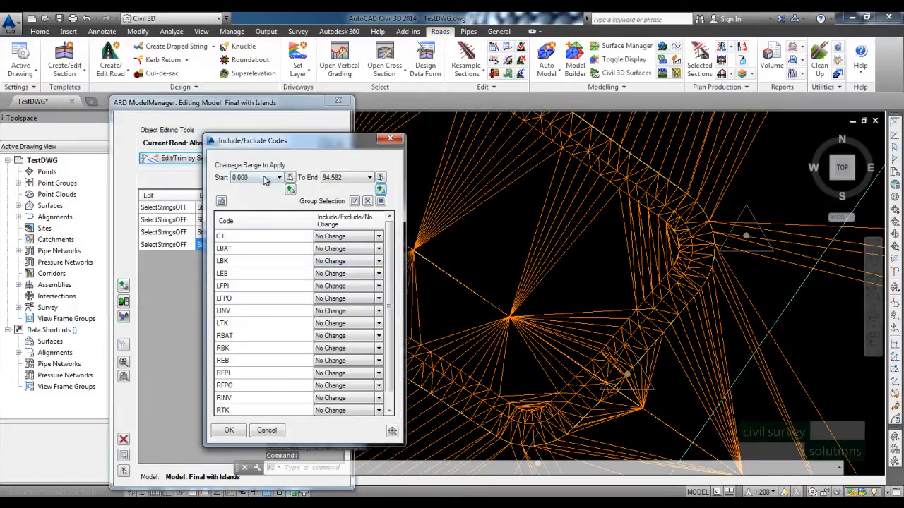
Set the start of the Alba Road trim range to chainage 80.789.
{"action": "left_click", "coordinate": [265, 178]}
{"action": "scroll", "coordinate": [267, 332], "scroll_direction": "down", "scroll_amount": 20}
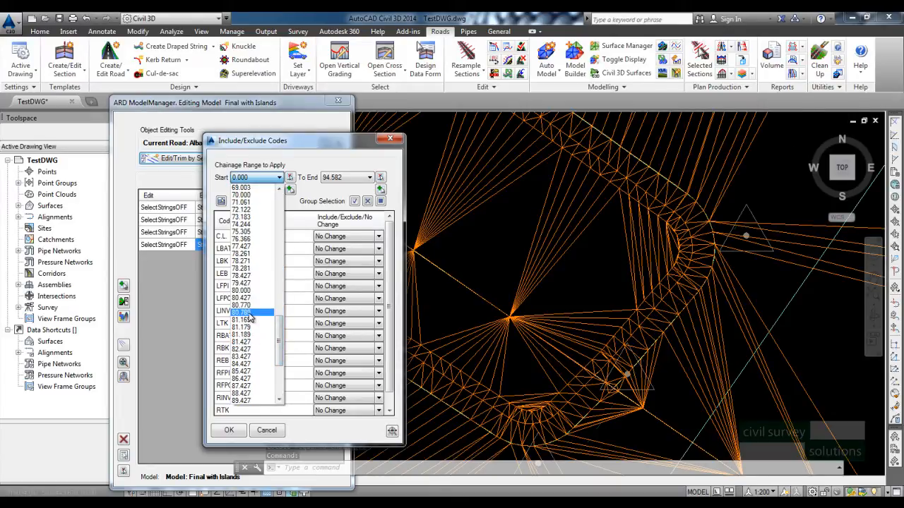
{"action": "left_click", "coordinate": [249, 318]}
Exclude the C.L. code over the island's chainage range and rebuild the Final with Islands model.
{"action": "scroll", "coordinate": [554, 260], "scroll_direction": "down", "scroll_amount": 3}
{"action": "middle_click_drag", "start_coordinate": [554, 260], "coordinate": [705, 333]}
{"action": "mouse_move", "coordinate": [605, 276]}
{"action": "middle_mouse_down"}
{"action": "mouse_move", "coordinate": [656, 295]}
{"action": "mouse_move", "coordinate": [681, 269]}
{"action": "middle_mouse_up"}
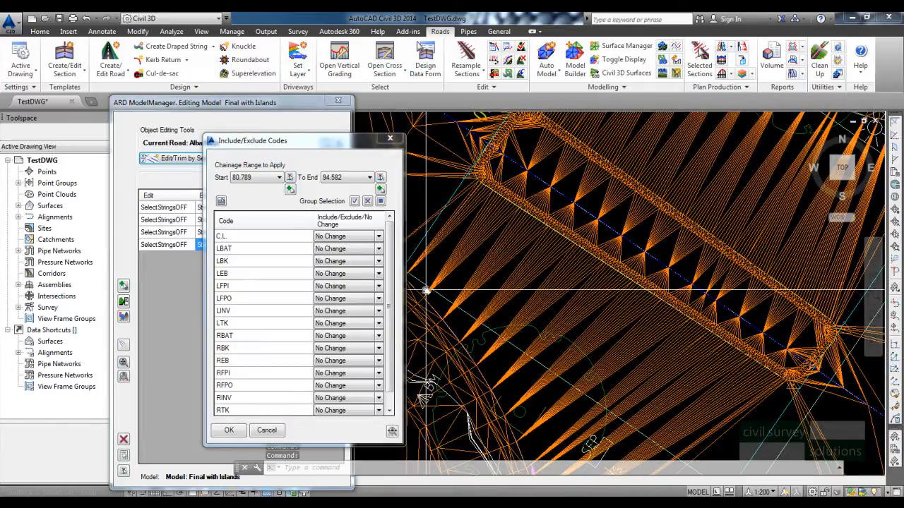
{"action": "left_click", "coordinate": [378, 236]}
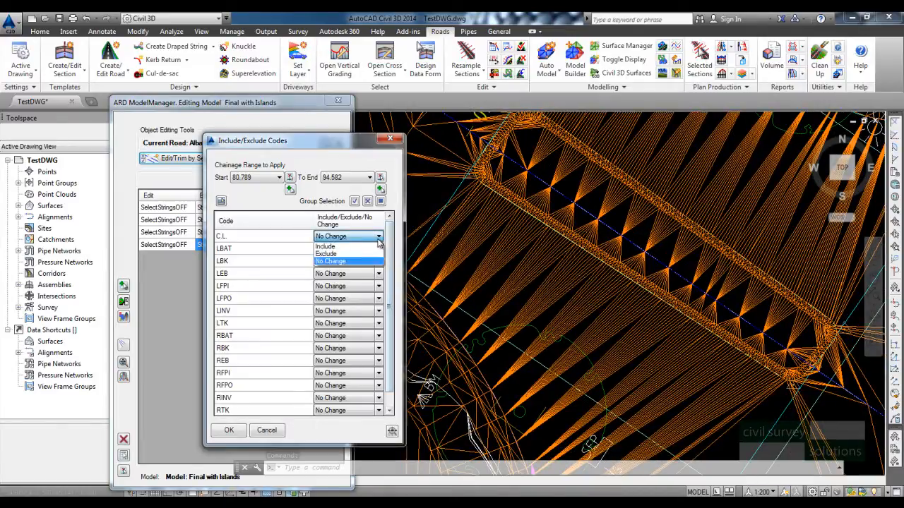
{"action": "left_click", "coordinate": [345, 255]}
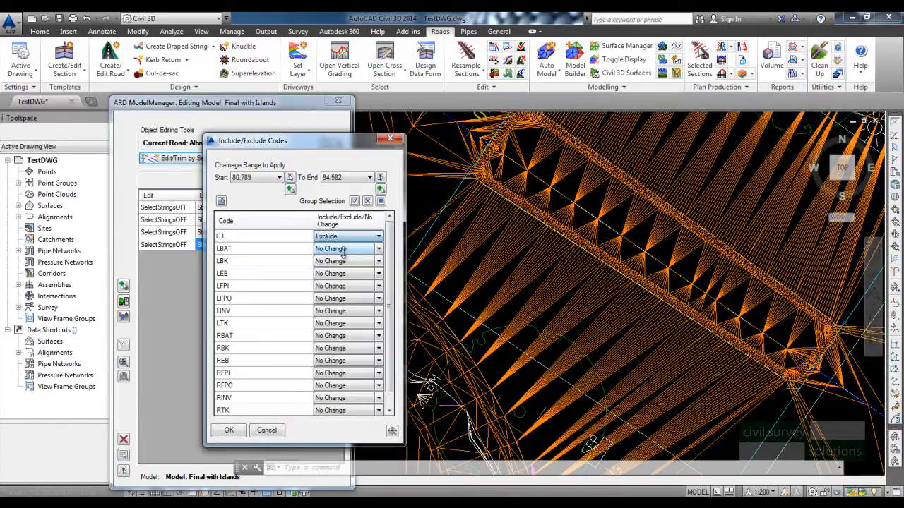
{"action": "left_click", "coordinate": [228, 431]}
{"action": "left_click", "coordinate": [125, 258]}
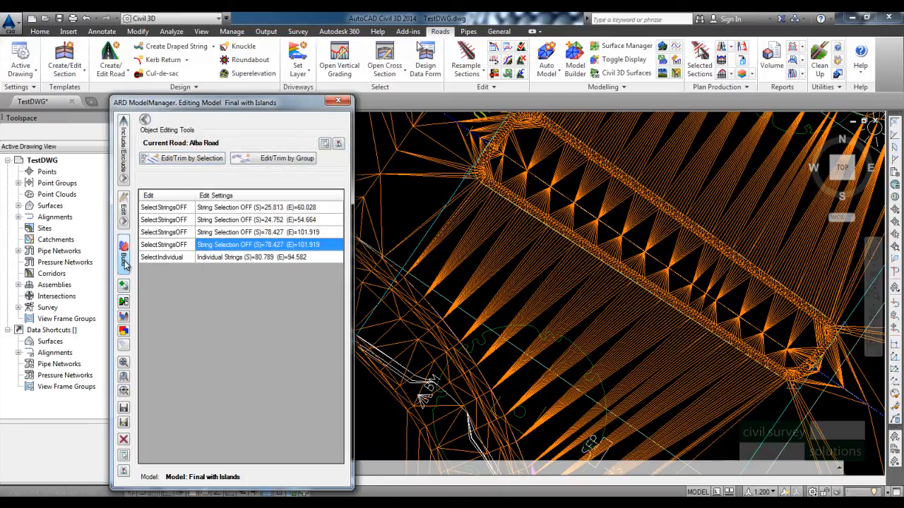
Examine the rebuilt triangulation inside the traffic island and at both of its ends.
{"action": "scroll", "coordinate": [526, 283], "scroll_direction": "up", "scroll_amount": 2}
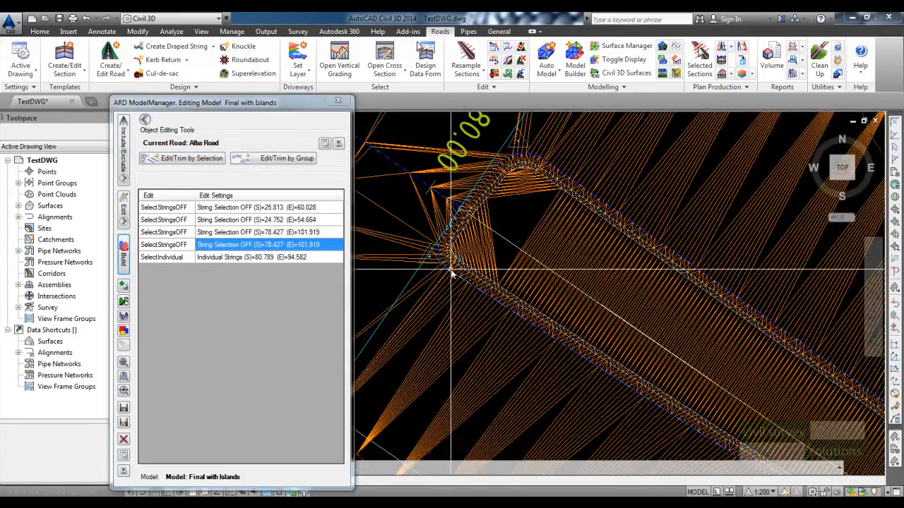
{"action": "scroll", "coordinate": [522, 244], "scroll_direction": "up", "scroll_amount": 2}
{"action": "mouse_move", "coordinate": [537, 242]}
{"action": "middle_mouse_down"}
{"action": "mouse_move", "coordinate": [452, 169]}
{"action": "mouse_move", "coordinate": [666, 332]}
{"action": "middle_mouse_up"}
{"action": "mouse_move", "coordinate": [473, 185]}
{"action": "middle_mouse_down"}
{"action": "mouse_move", "coordinate": [664, 303]}
{"action": "mouse_move", "coordinate": [641, 300]}
{"action": "mouse_move", "coordinate": [463, 202]}
{"action": "middle_mouse_up"}
{"action": "mouse_move", "coordinate": [636, 327]}
{"action": "middle_mouse_down"}
{"action": "mouse_move", "coordinate": [447, 179]}
{"action": "mouse_move", "coordinate": [649, 339]}
{"action": "middle_mouse_up"}
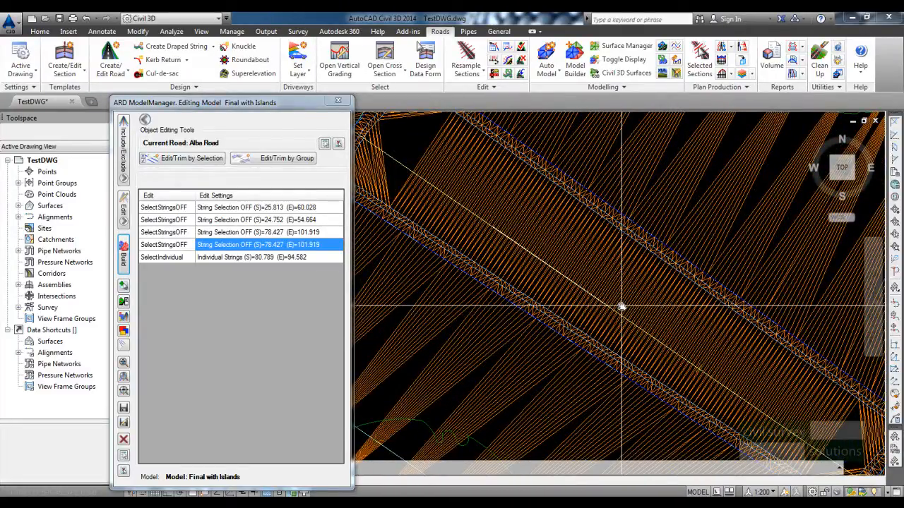
{"action": "mouse_move", "coordinate": [621, 308]}
{"action": "middle_mouse_down"}
{"action": "mouse_move", "coordinate": [609, 293]}
{"action": "mouse_move", "coordinate": [605, 244]}
{"action": "mouse_move", "coordinate": [587, 245]}
{"action": "mouse_move", "coordinate": [601, 254]}
{"action": "middle_mouse_up"}
{"action": "middle_click_drag", "start_coordinate": [641, 290], "coordinate": [583, 230]}
{"action": "mouse_move", "coordinate": [452, 155]}
{"action": "middle_mouse_down"}
{"action": "mouse_move", "coordinate": [569, 240]}
{"action": "mouse_move", "coordinate": [648, 312]}
{"action": "middle_mouse_up"}
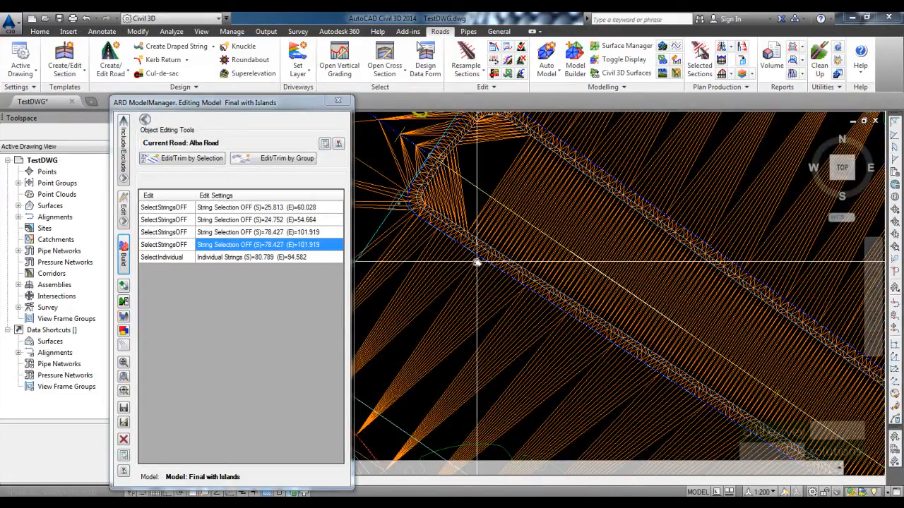
Close the model editor, saving the changed data, and accept the model display settings.
{"action": "left_click", "coordinate": [340, 101]}
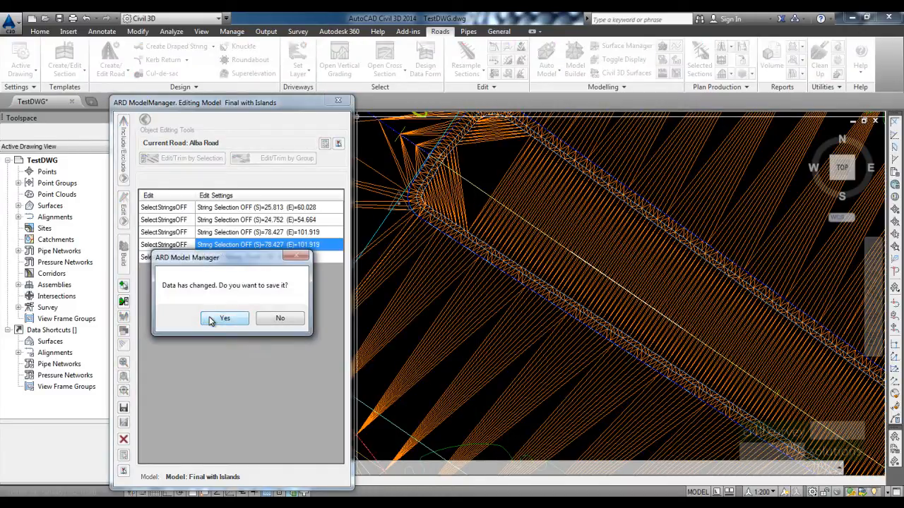
{"action": "left_click", "coordinate": [223, 318]}
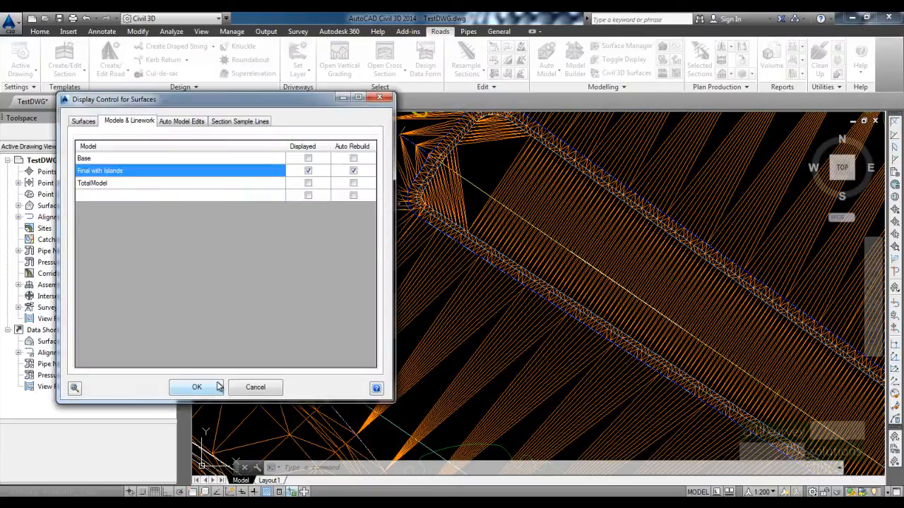
{"action": "left_click", "coordinate": [198, 388]}
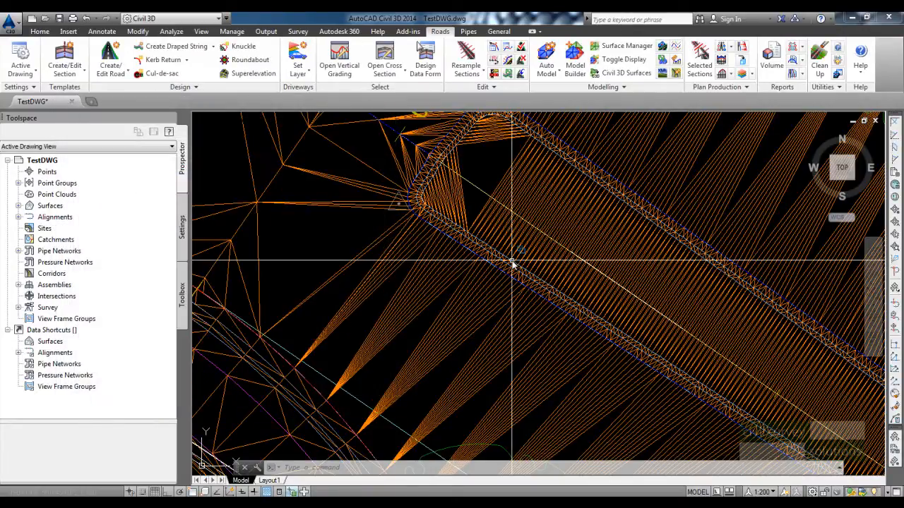
Open the Final with Islands surface in the Object Viewer and inspect the traffic island in a tilted Conceptual view.
{"action": "scroll", "coordinate": [514, 262], "scroll_direction": "down", "scroll_amount": 5}
{"action": "middle_click_drag", "start_coordinate": [468, 305], "coordinate": [432, 299]}
{"action": "left_click", "coordinate": [442, 318]}
{"action": "right_click", "coordinate": [440, 318]}
{"action": "left_click", "coordinate": [473, 473]}
{"action": "left_click_drag", "start_coordinate": [442, 299], "coordinate": [409, 168]}
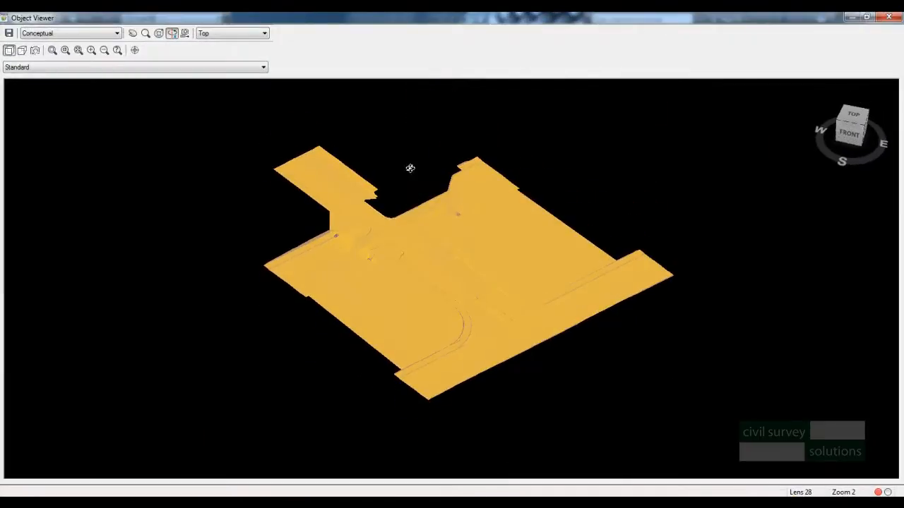
{"action": "scroll", "coordinate": [504, 329], "scroll_direction": "up", "scroll_amount": 3}
{"action": "middle_click_drag", "start_coordinate": [504, 330], "coordinate": [341, 212]}
Inspect the island and intersection in 3D with the 3dWireframe visual style, and return to the drawing's plan view.
{"action": "left_click", "coordinate": [87, 34]}
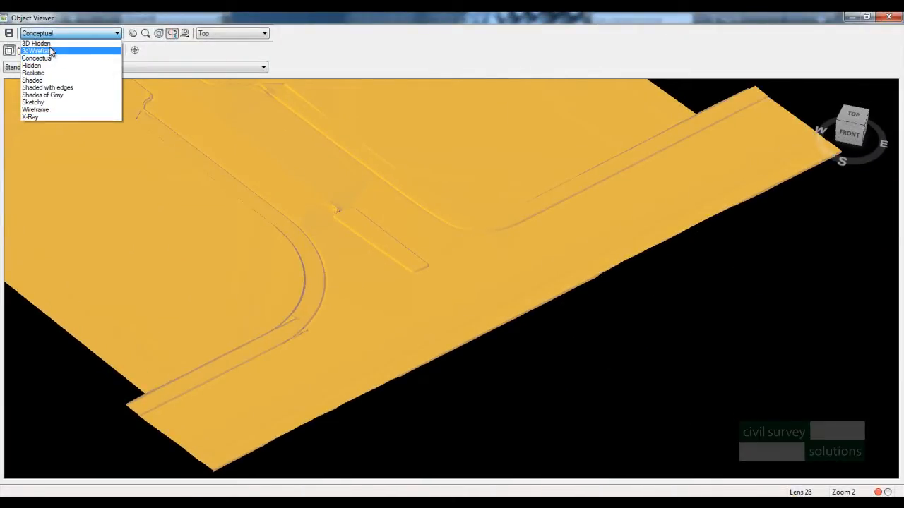
{"action": "left_click", "coordinate": [53, 51]}
{"action": "left_click_drag", "start_coordinate": [318, 224], "coordinate": [281, 202]}
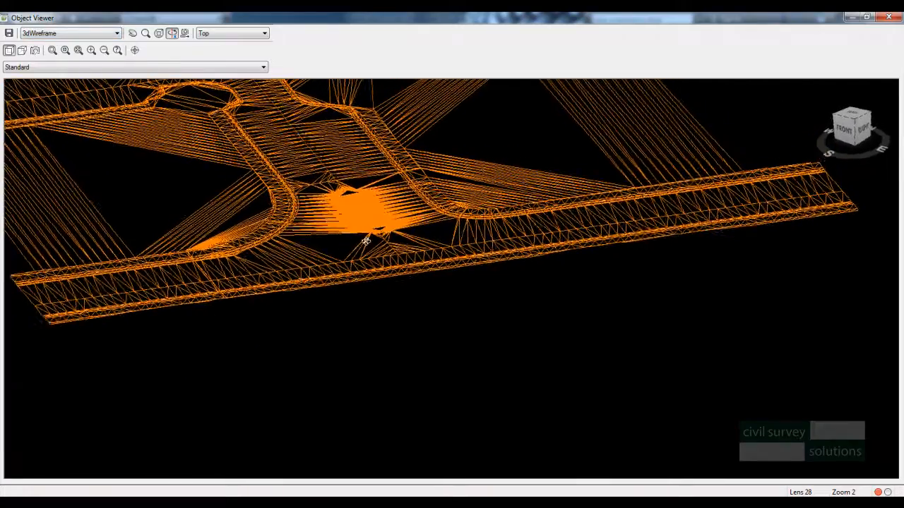
{"action": "scroll", "coordinate": [334, 238], "scroll_direction": "up", "scroll_amount": 4}
{"action": "middle_click_drag", "start_coordinate": [335, 238], "coordinate": [529, 337]}
{"action": "left_click_drag", "start_coordinate": [529, 337], "coordinate": [442, 230]}
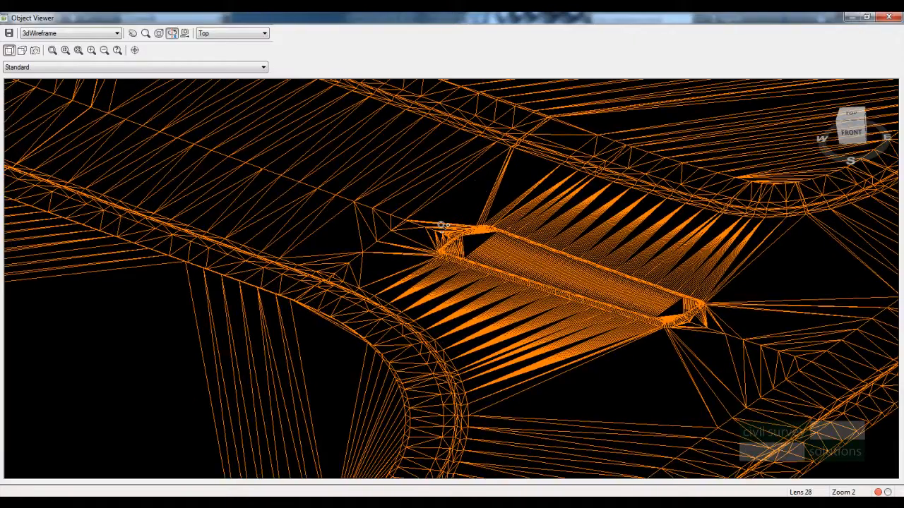
{"action": "left_click", "coordinate": [496, 183]}
{"action": "scroll", "coordinate": [683, 266], "scroll_direction": "down", "scroll_amount": 2}
{"action": "middle_click_drag", "start_coordinate": [683, 266], "coordinate": [527, 262]}
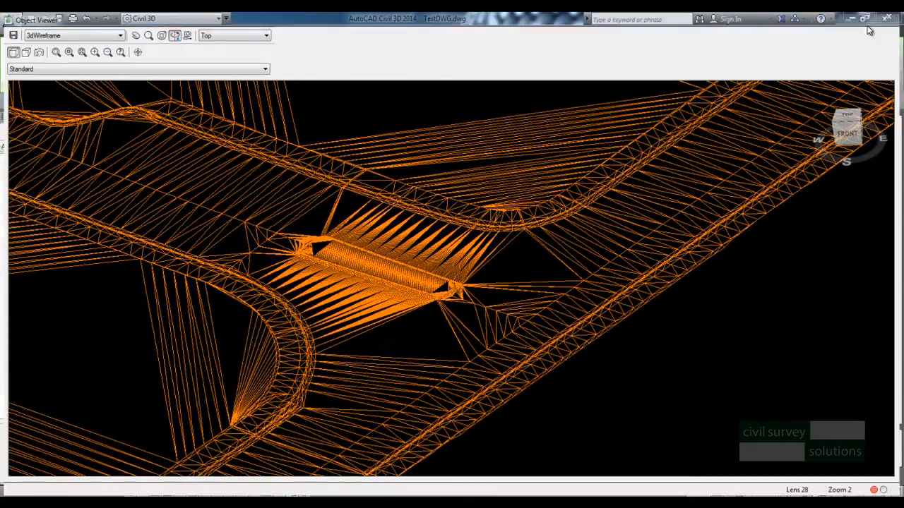
{"action": "left_click", "coordinate": [889, 16]}
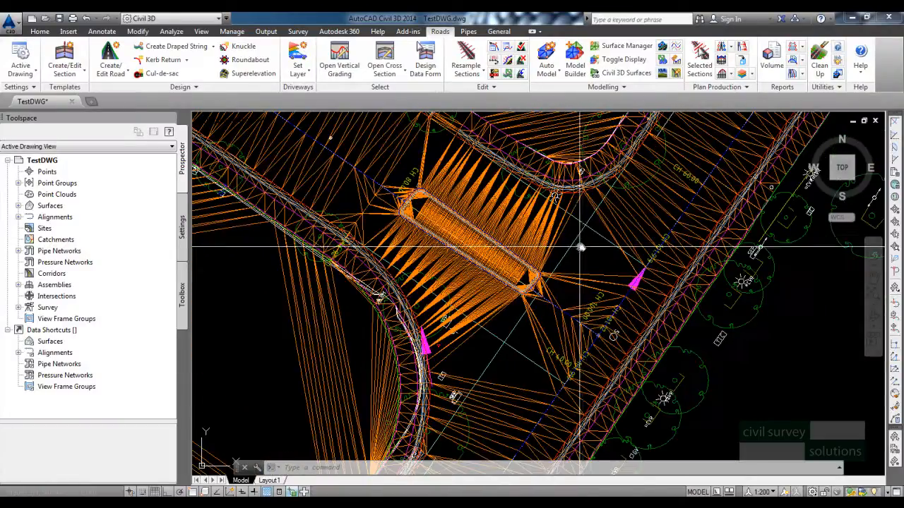
{"action": "middle_click_drag", "start_coordinate": [579, 247], "coordinate": [605, 281]}
{"action": "mouse_move", "coordinate": [604, 281]}
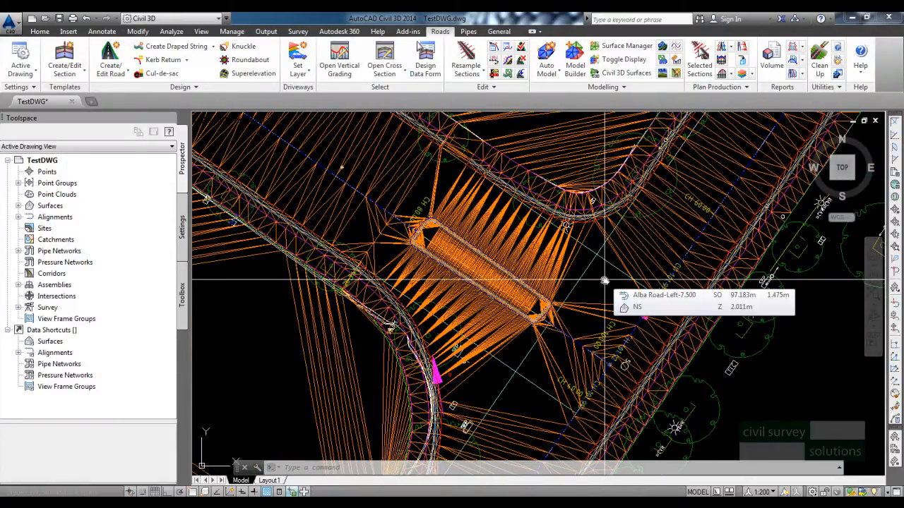